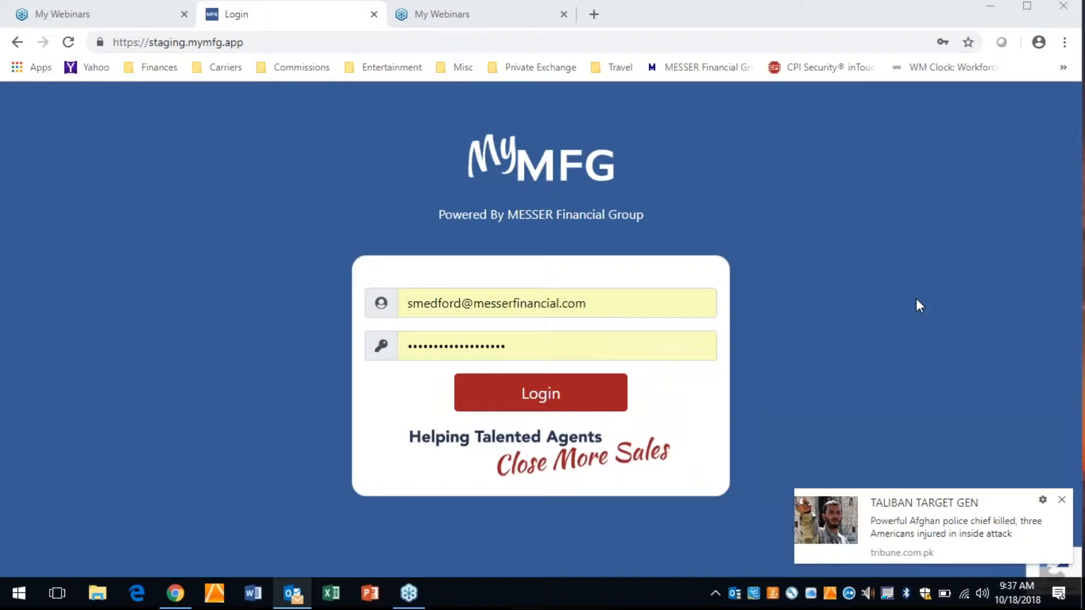
- Log in with the saved credentials and open a blank profile for a new client
left_click(1062, 502)
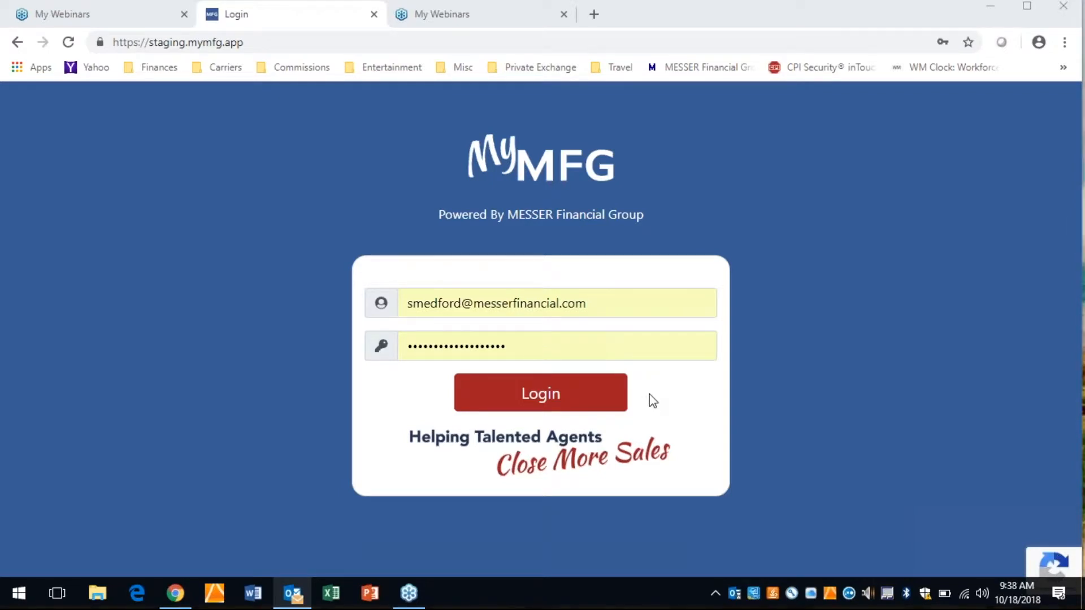
left_click(515, 396)
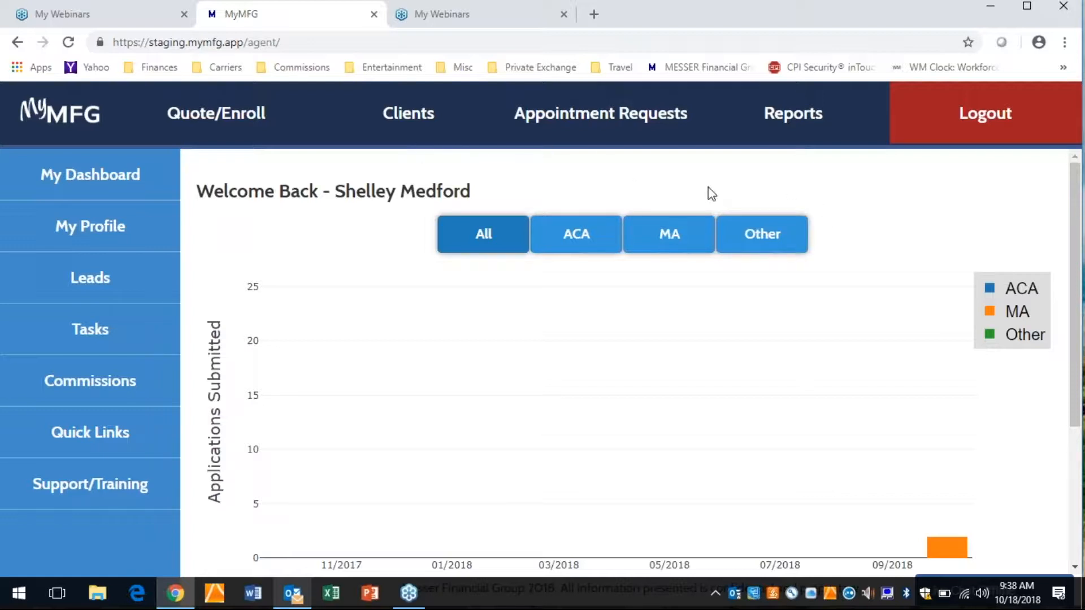
left_click_drag(711, 194, 455, 170)
left_click(404, 126)
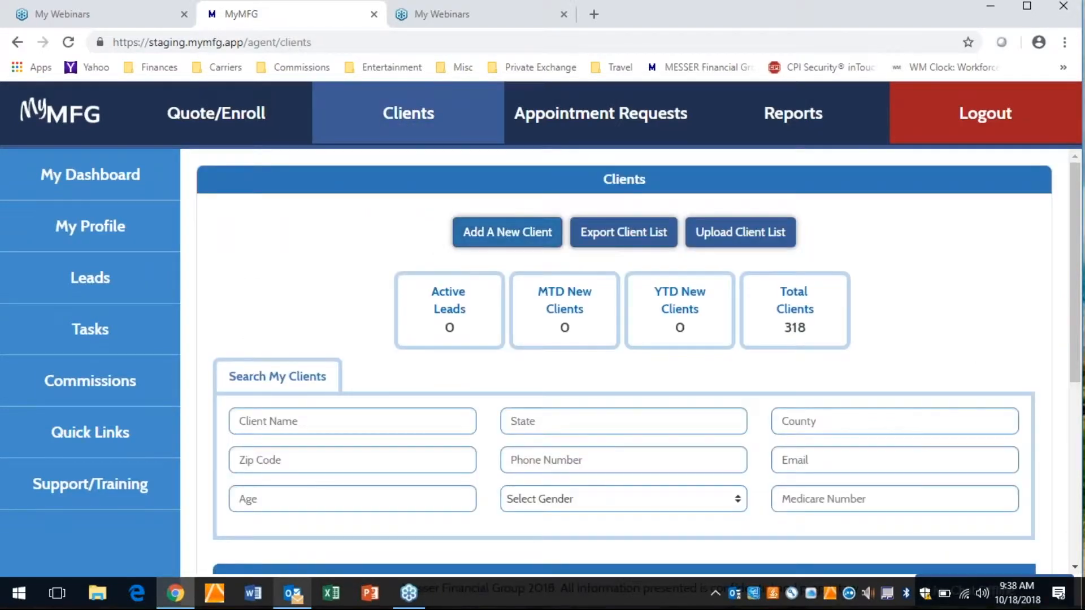
left_click(506, 231)
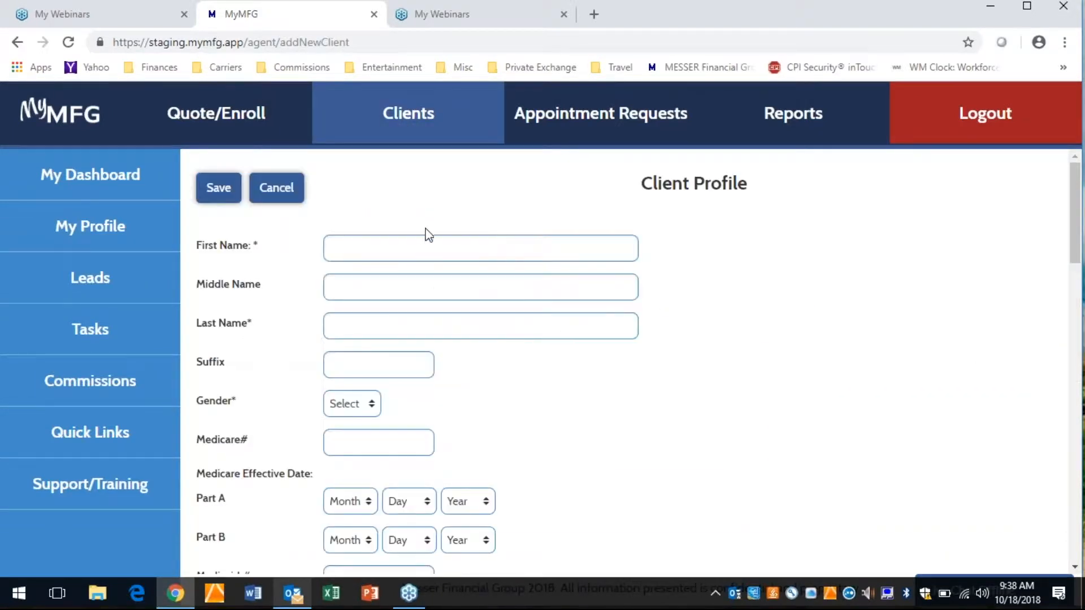
- Enter the new client's first name, middle initial and last name, and set the gender to Male
left_click(407, 241)
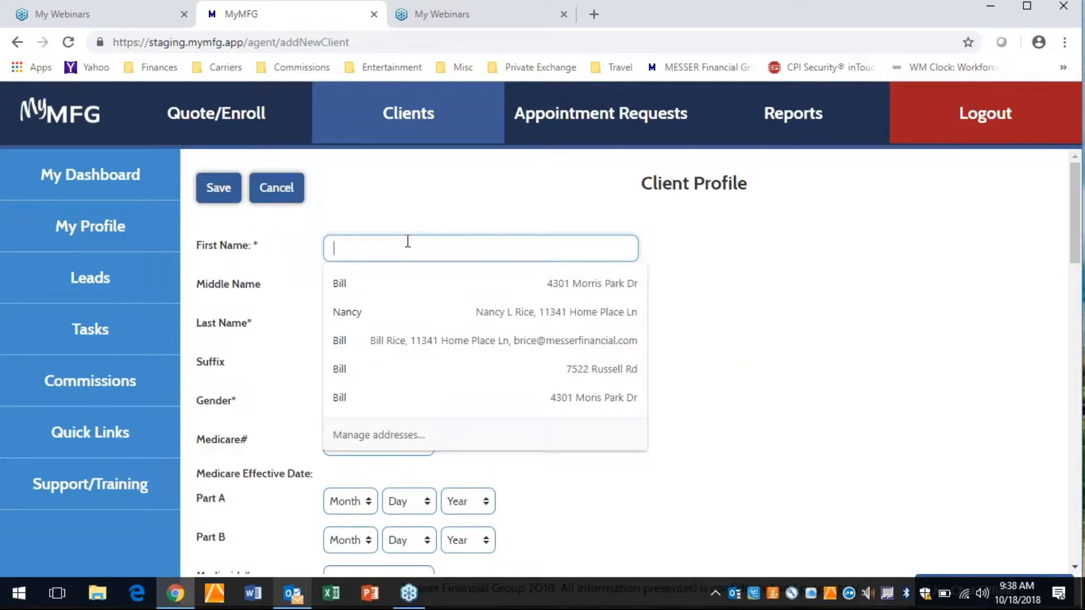
key("Tab")
key("Tab")
key("Tab")
left_click(362, 407)
left_click(353, 435)
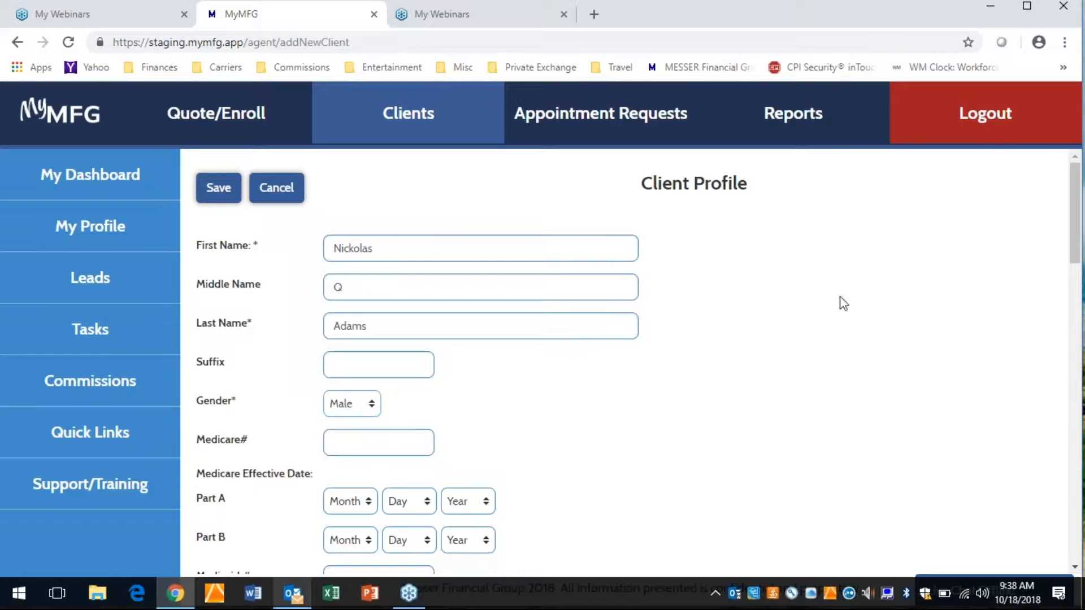
- Set the month, day and year of the client's date of birth
scroll(1073, 281, "down", 1)
scroll(1073, 282, "down", 4)
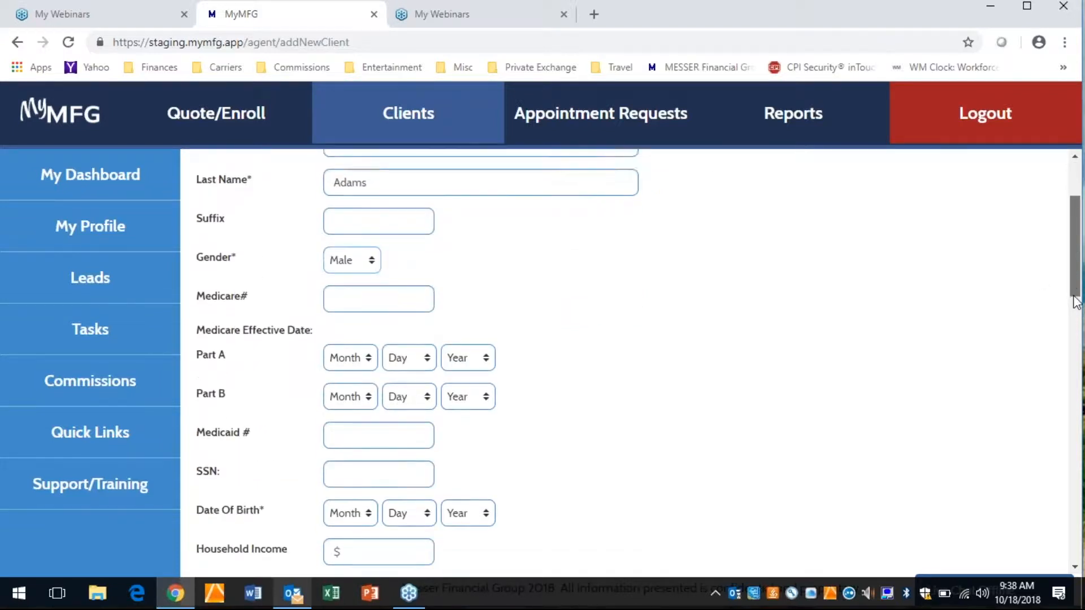
left_click(367, 362)
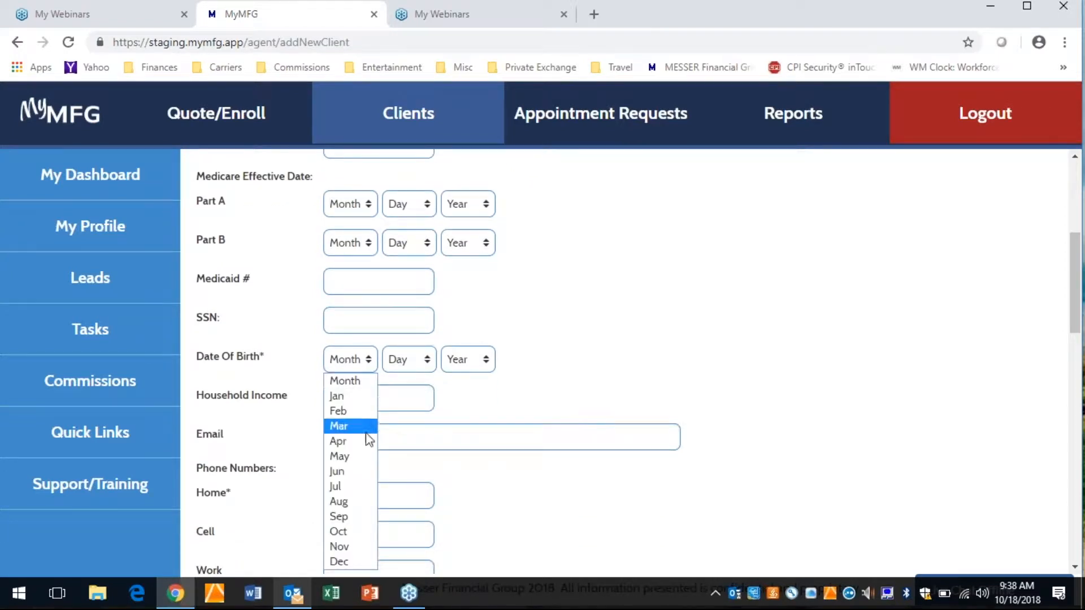
left_click(361, 454)
left_click(402, 368)
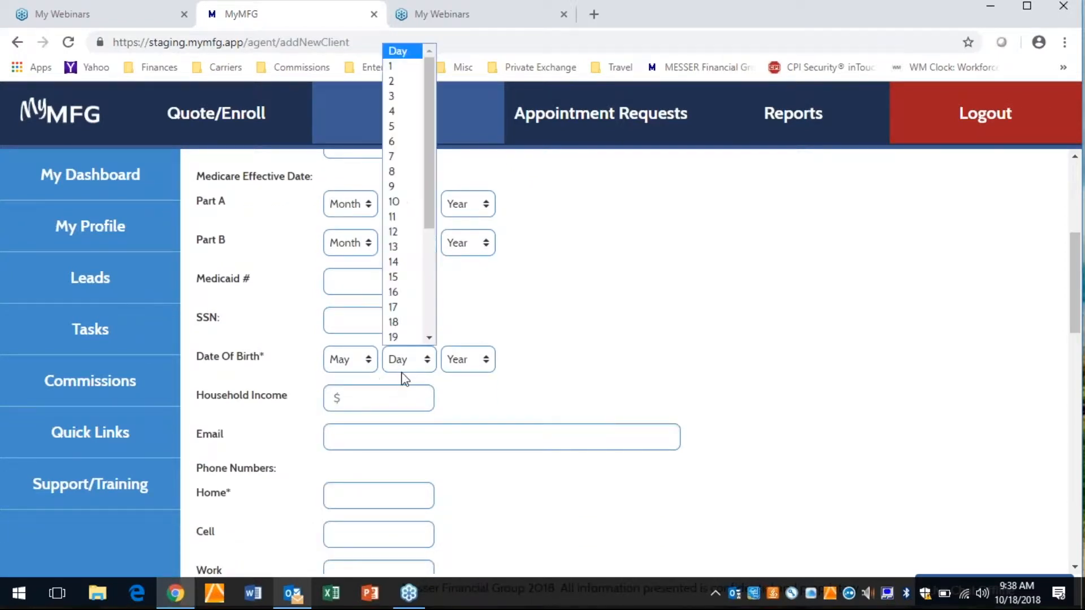
scroll(425, 279, "down", 2)
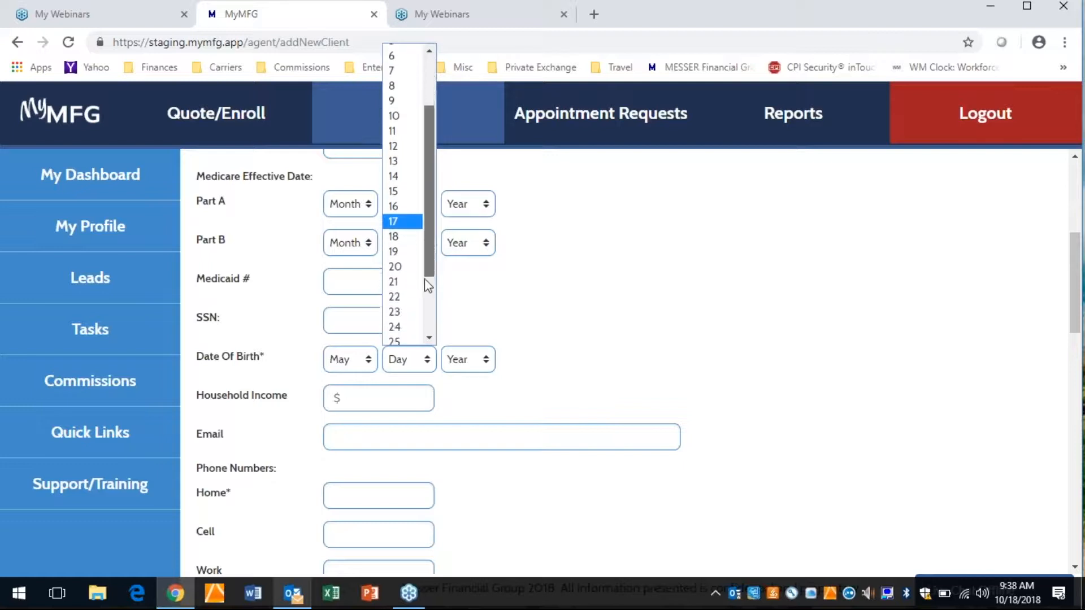
left_click(397, 305)
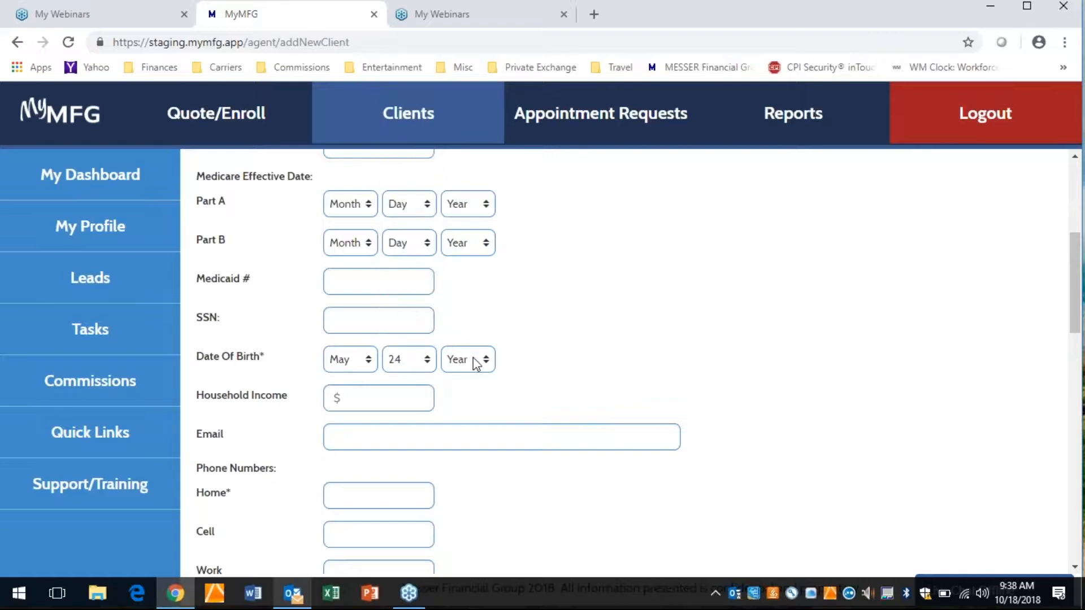
left_click(480, 359)
left_click_drag(488, 101, 493, 244)
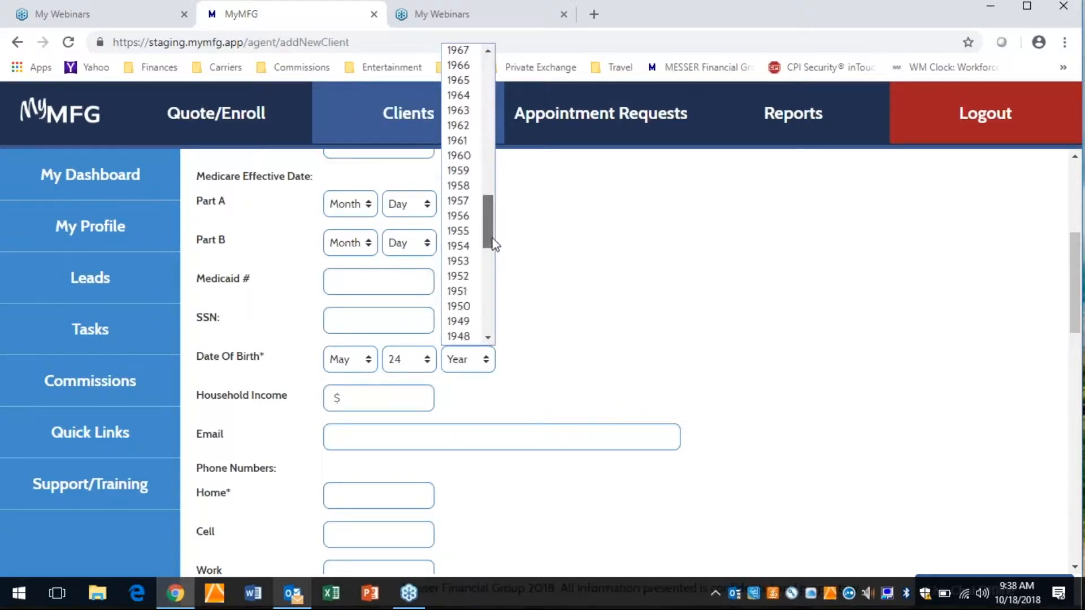
left_click(458, 321)
- Enter the client's home phone number
left_click(407, 492)
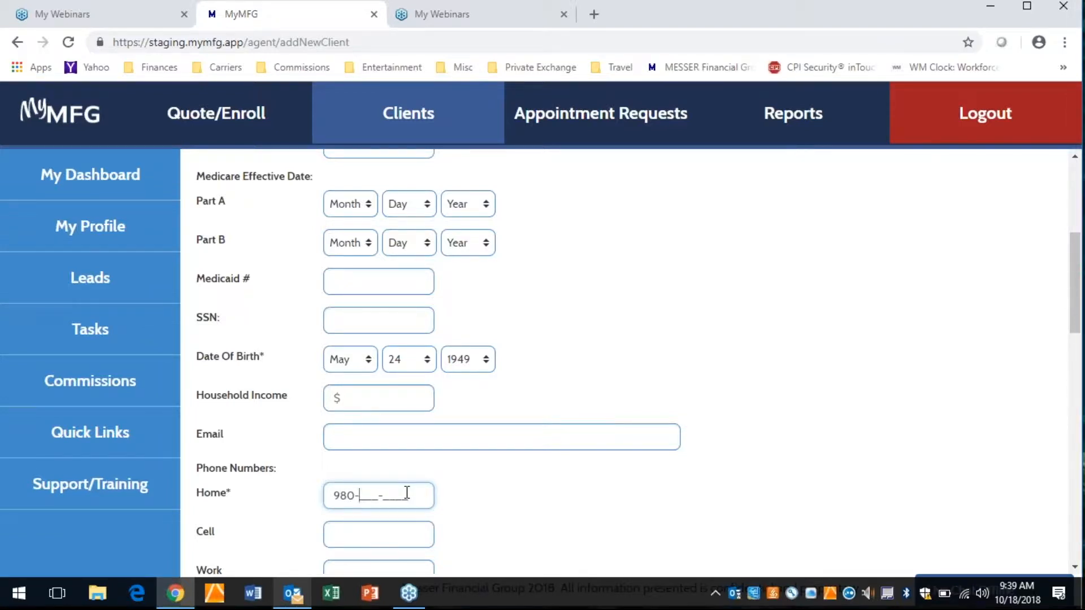
- Fill in the client's street address and zip code, and keep the county that is filled in
left_click_drag(1074, 313, 1068, 389)
left_click(532, 291)
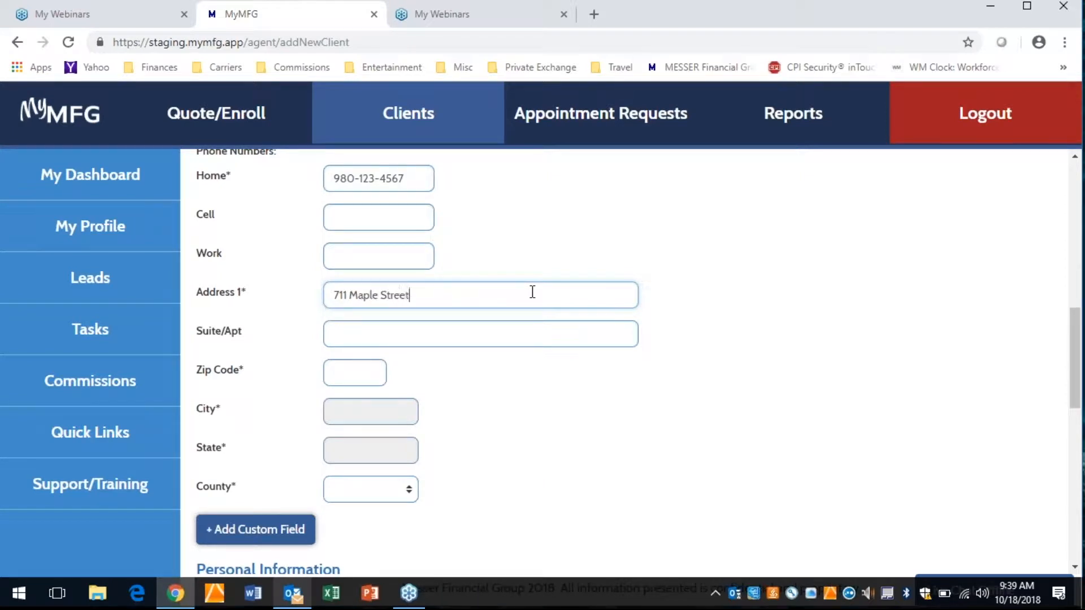
left_click(350, 370)
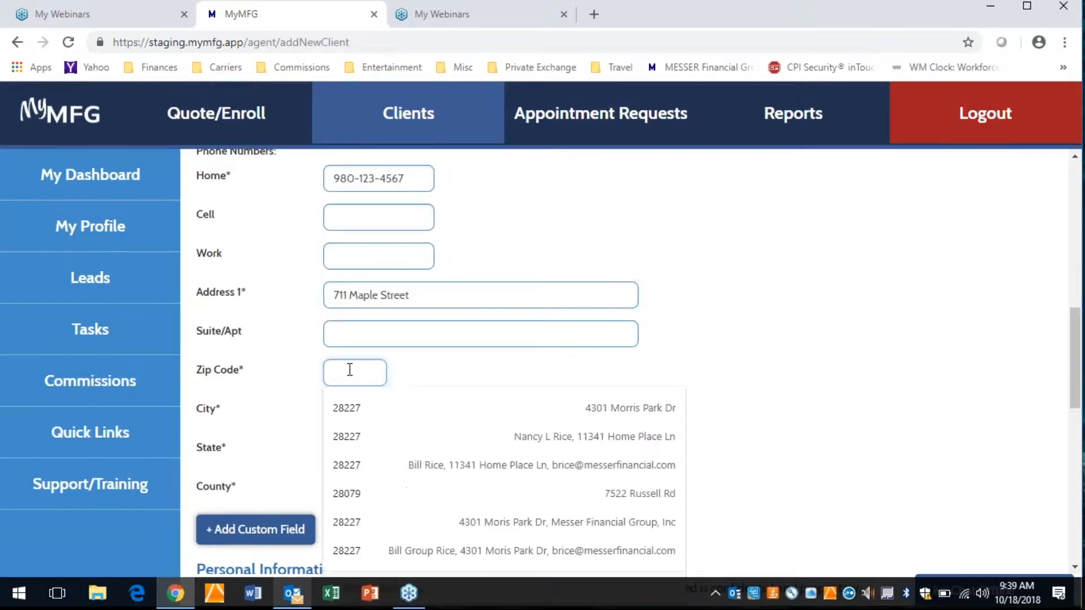
type("28270")
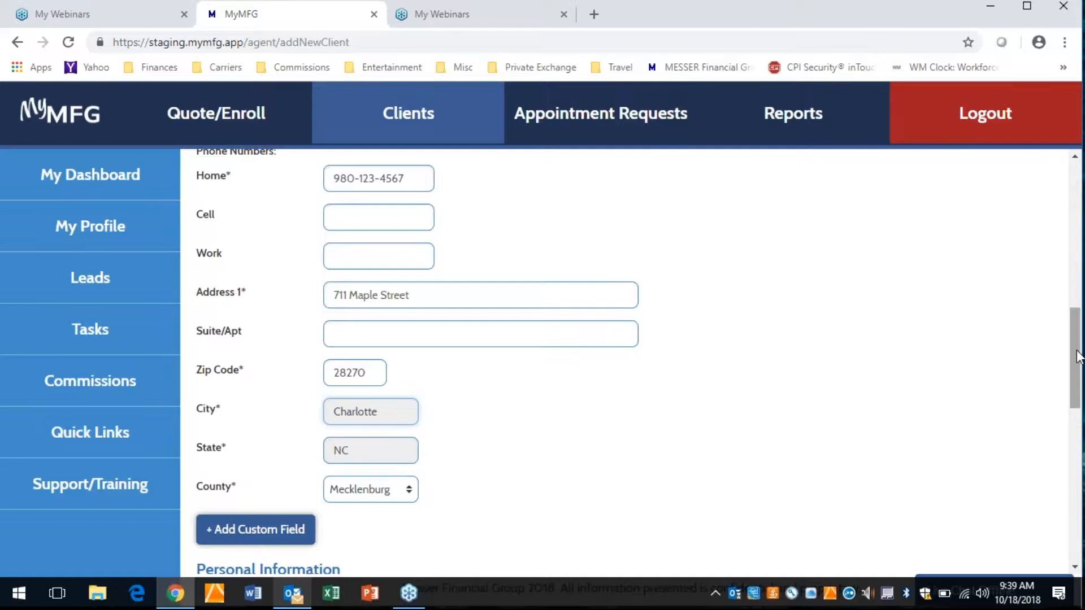
left_click_drag(1078, 356, 1077, 372)
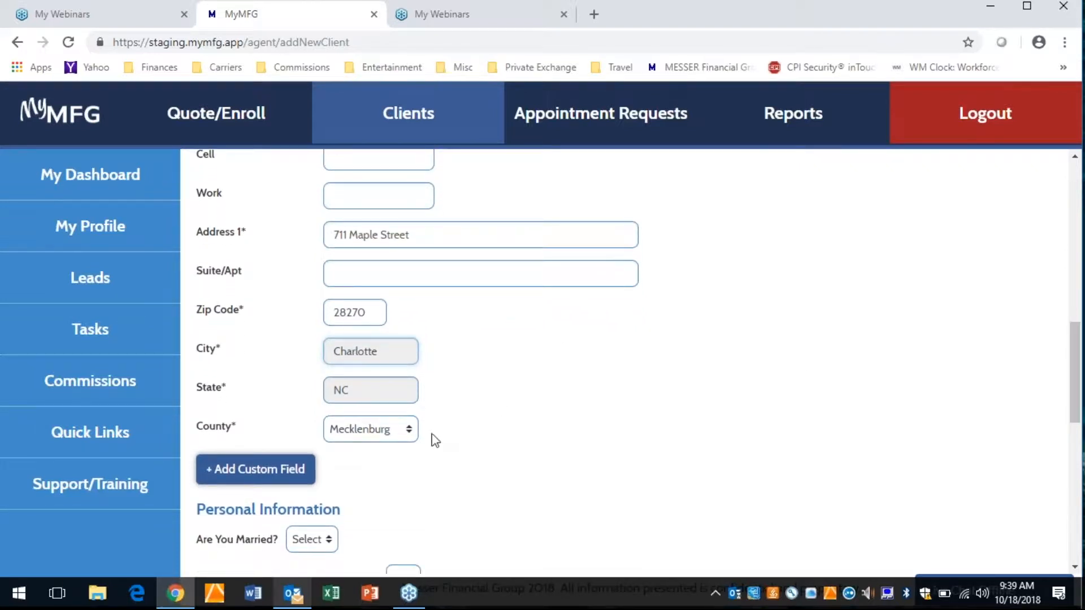
left_click(409, 431)
left_click(408, 431)
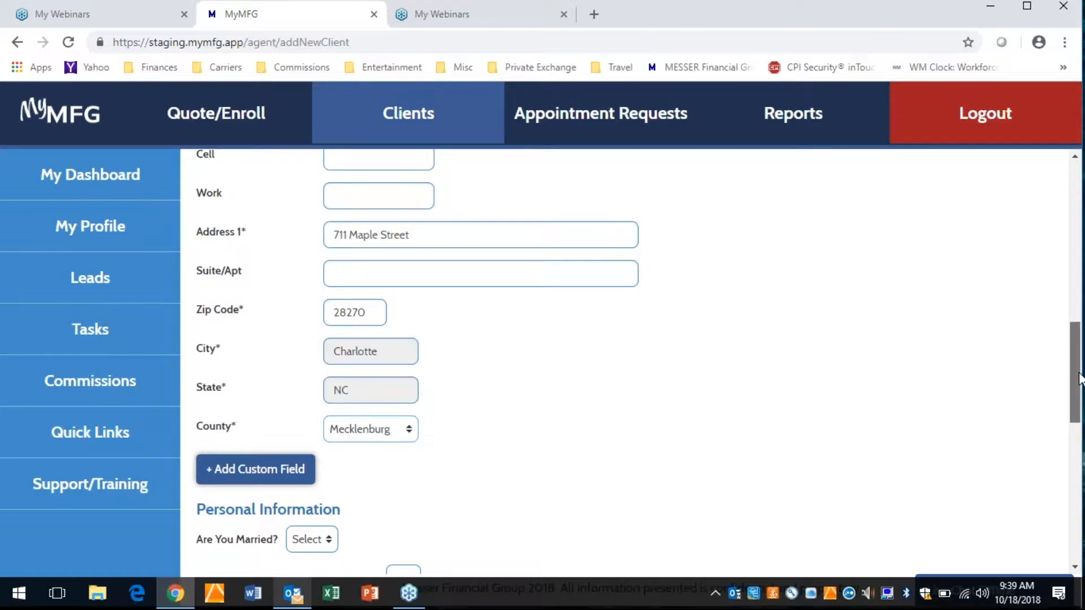
- Try to save the new client profile
scroll(1079, 377, "down", 10)
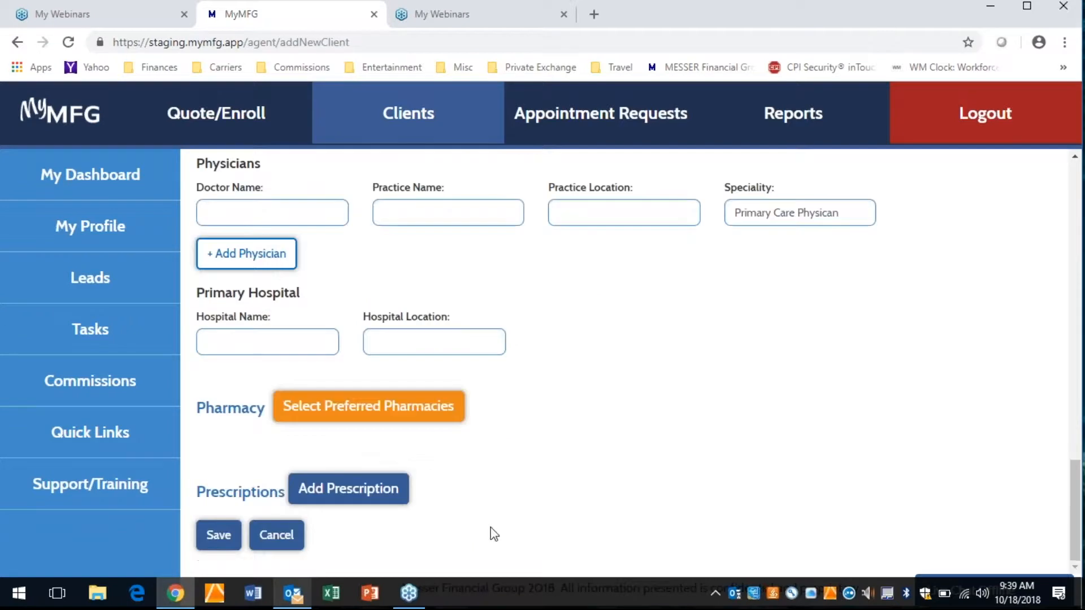
left_click(219, 543)
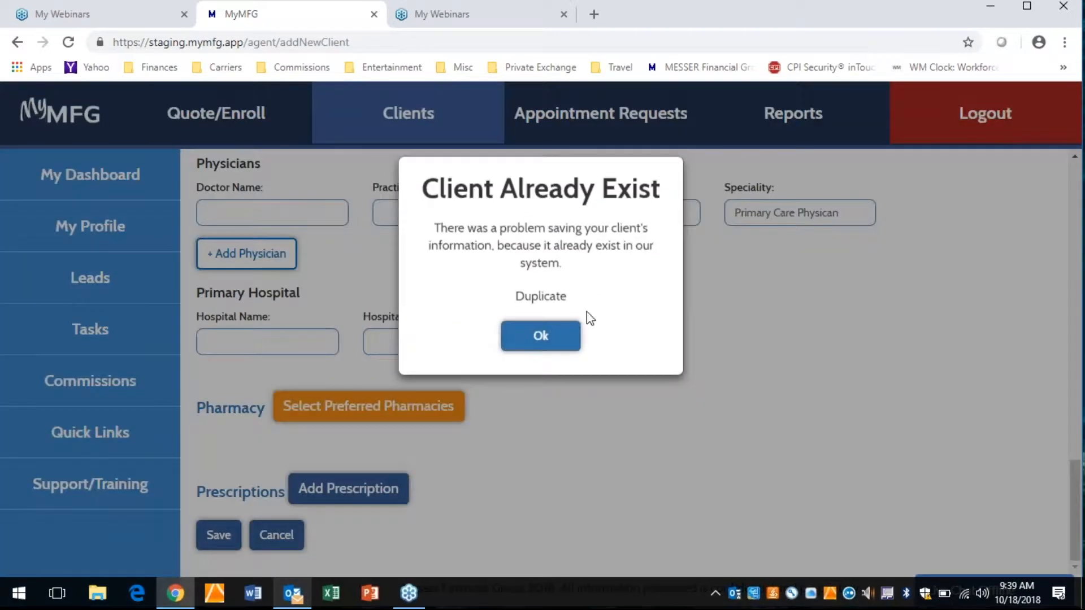
left_click(540, 336)
- Set the client's name suffix to Jr and try to save the profile again
left_click_drag(1076, 500, 1080, 203)
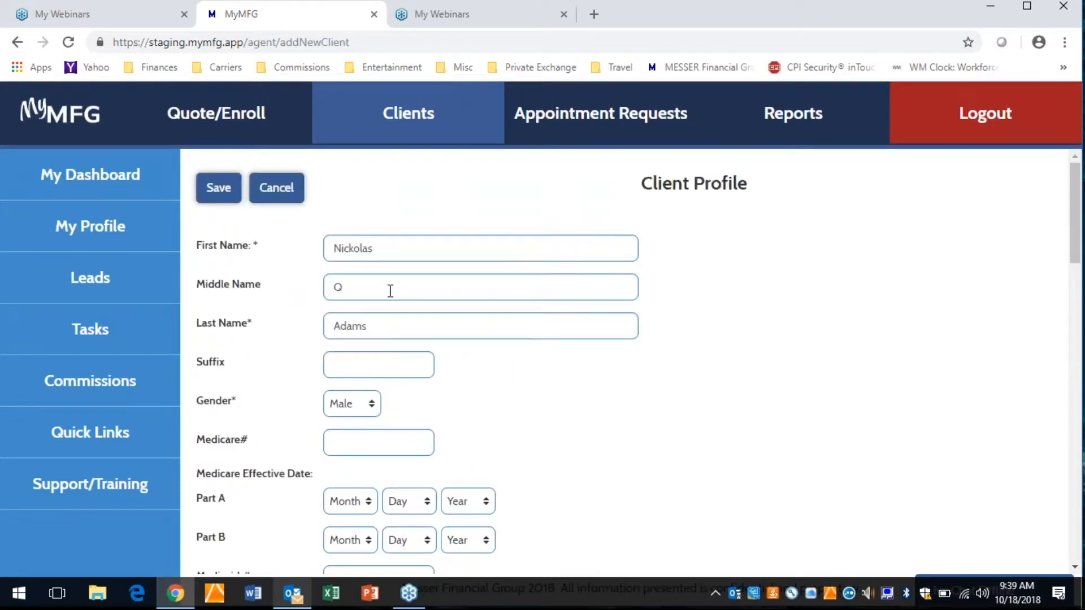
left_click(362, 365)
type("Jr")
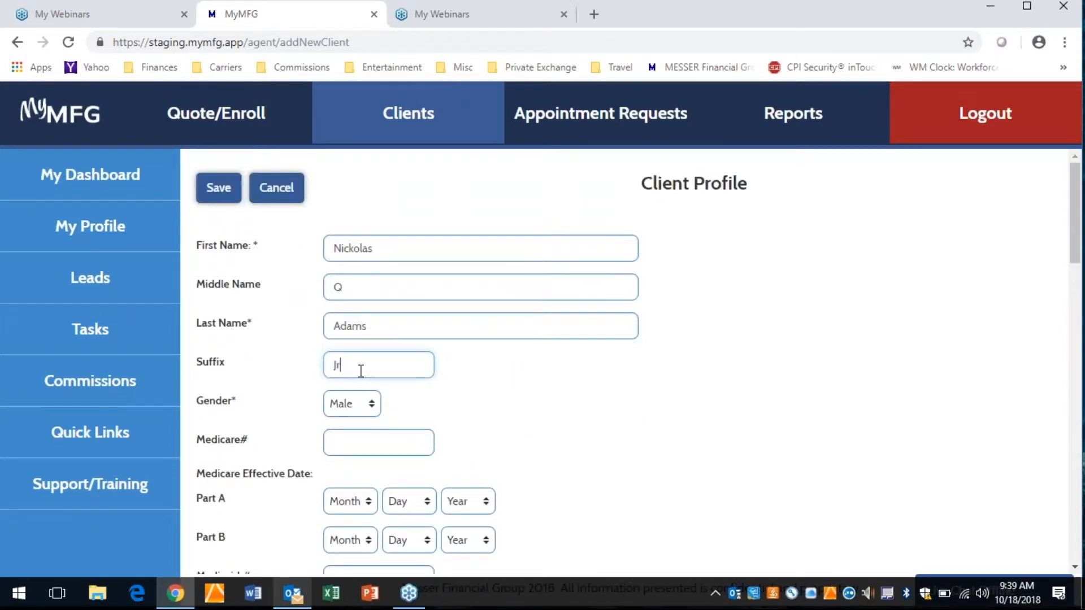
left_click(218, 189)
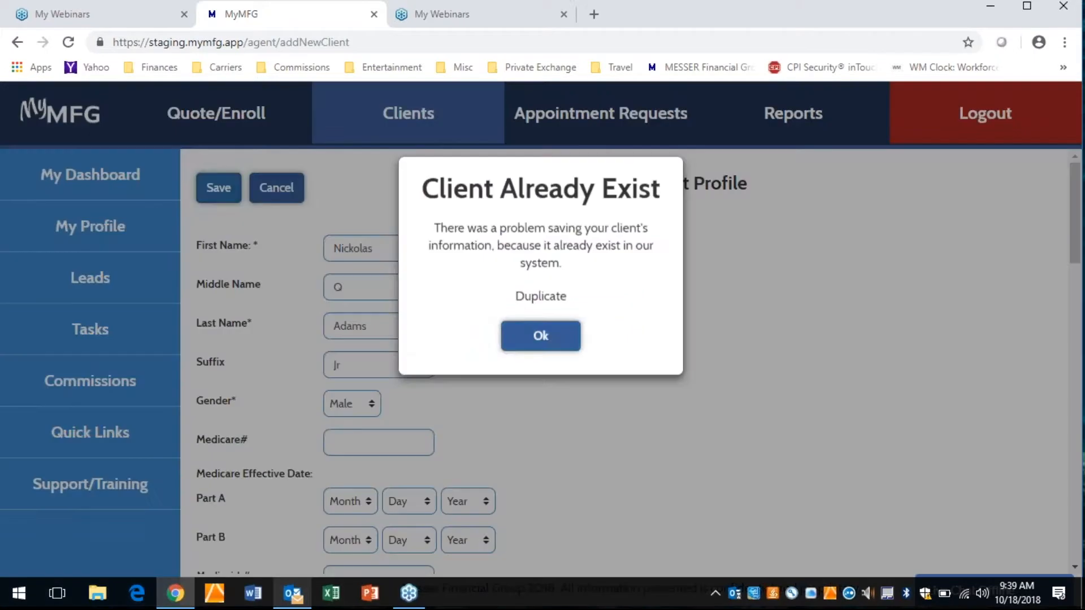
left_click(537, 348)
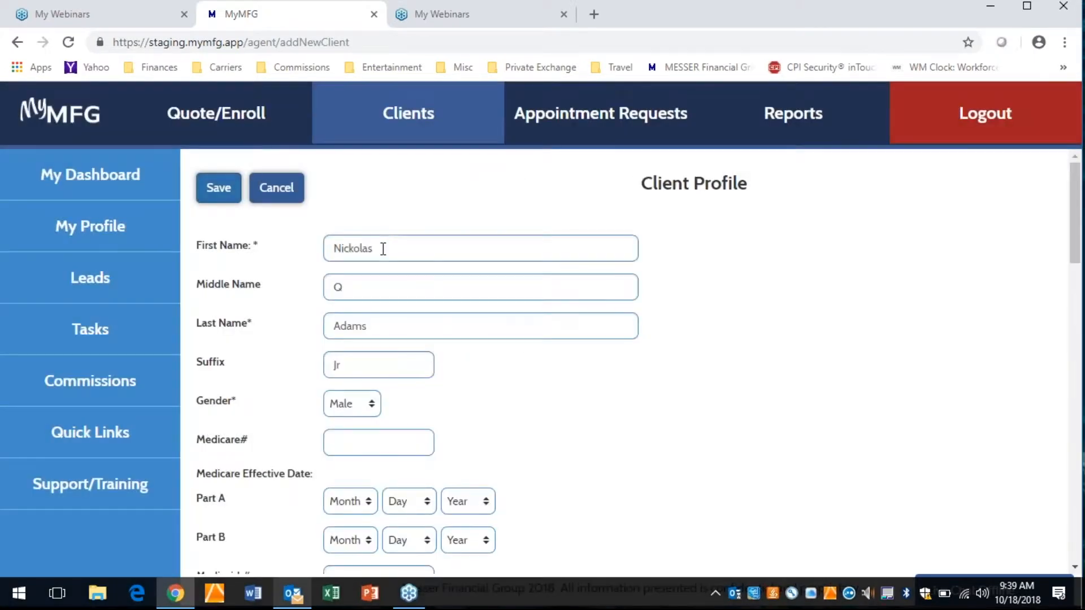
- Change the spelling of the client's first name and save the new profile
left_click(383, 249)
key("BackSpace")
key("BackSpace")
key("BackSpace")
key("BackSpace")
key("BackSpace")
type("holas")
left_click(233, 191)
left_click(541, 289)
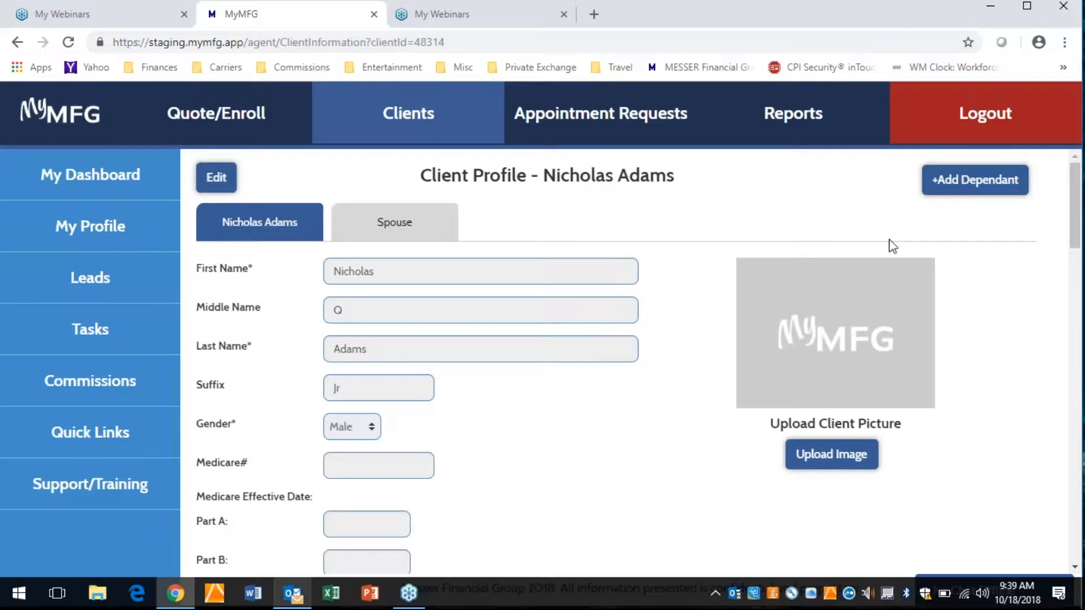
- Make the saved client profile editable and set the Medicare Part A effective date to Jun 1, 2014
left_click(216, 180)
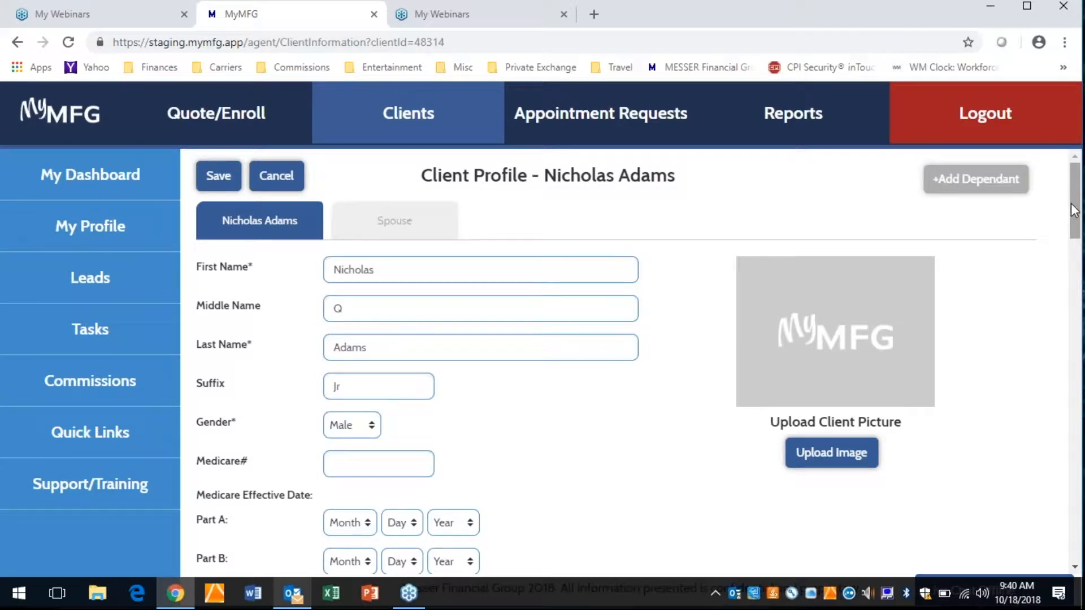
scroll(1064, 220, "down", 3)
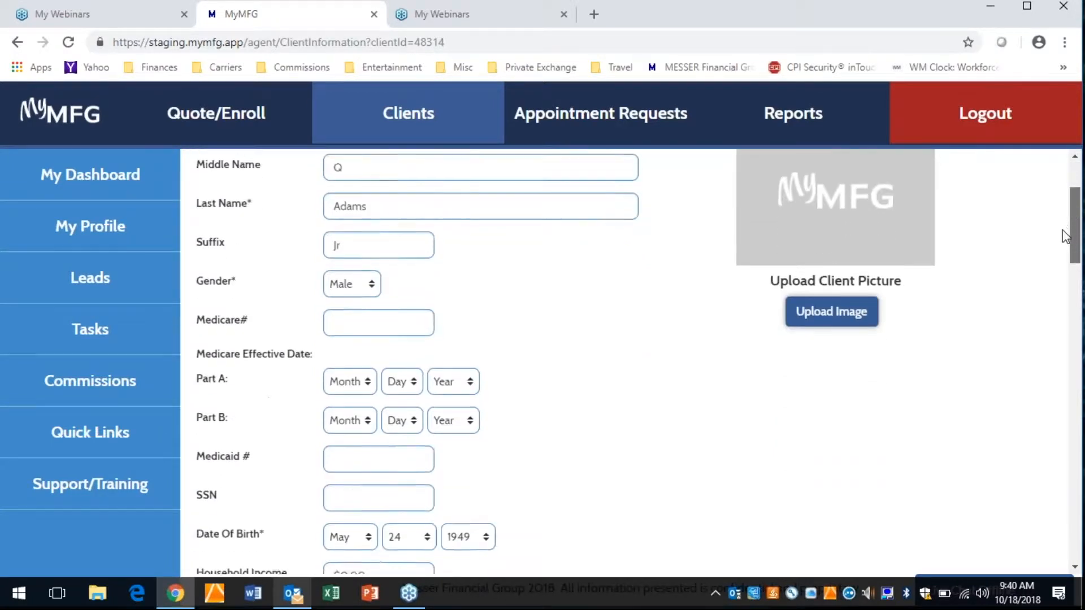
left_click(361, 347)
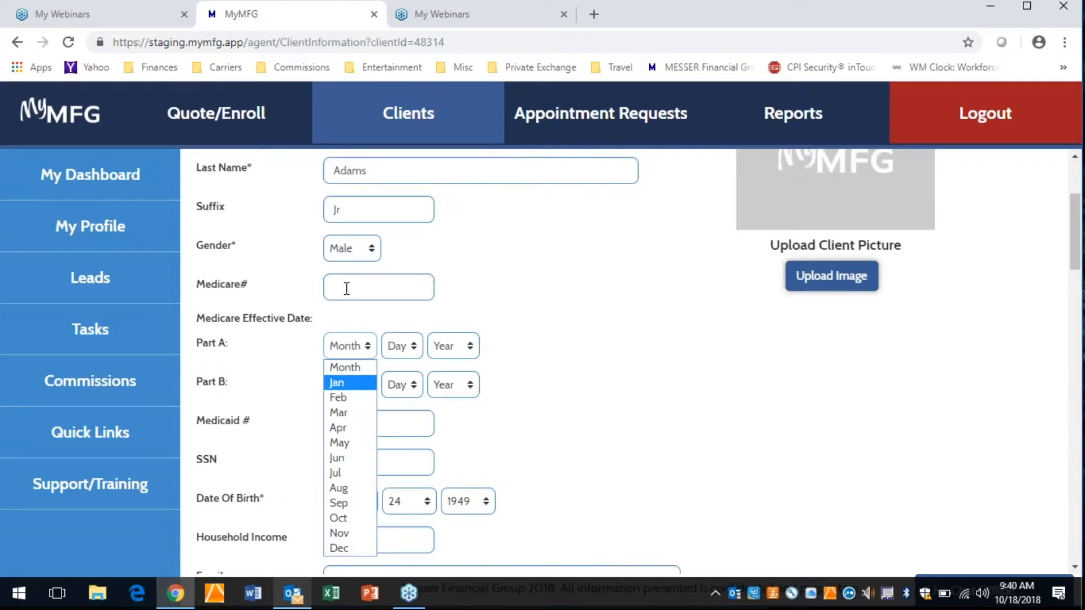
left_click(351, 458)
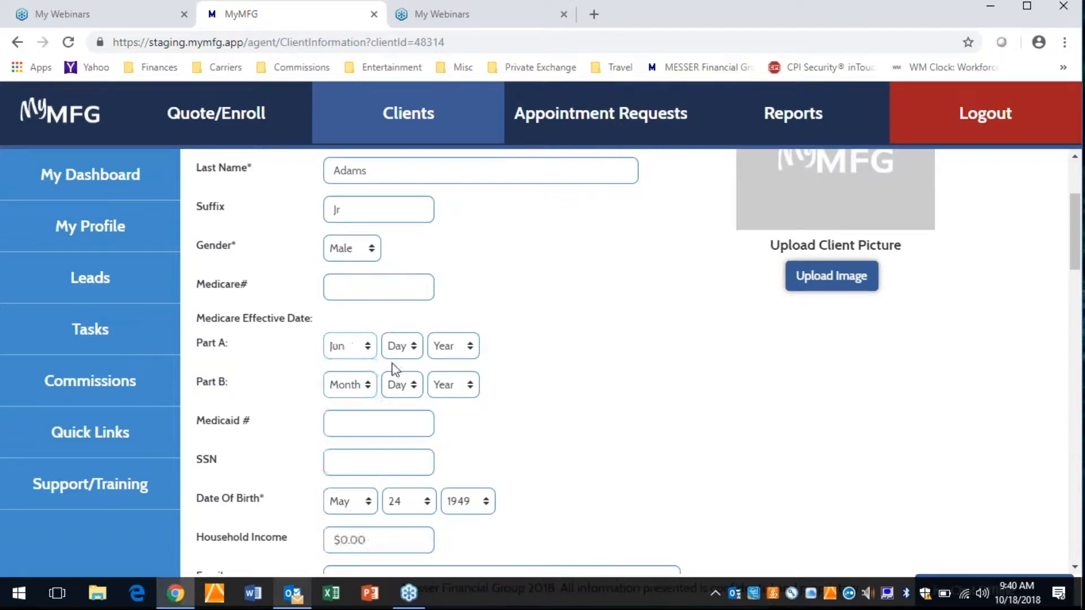
left_click(395, 353)
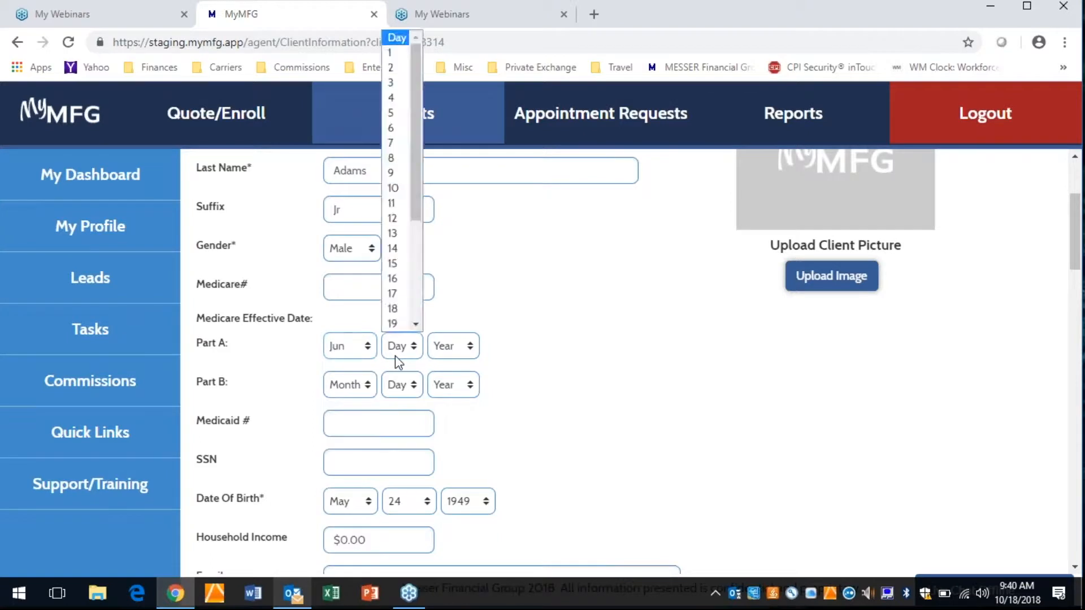
left_click(391, 54)
left_click(472, 347)
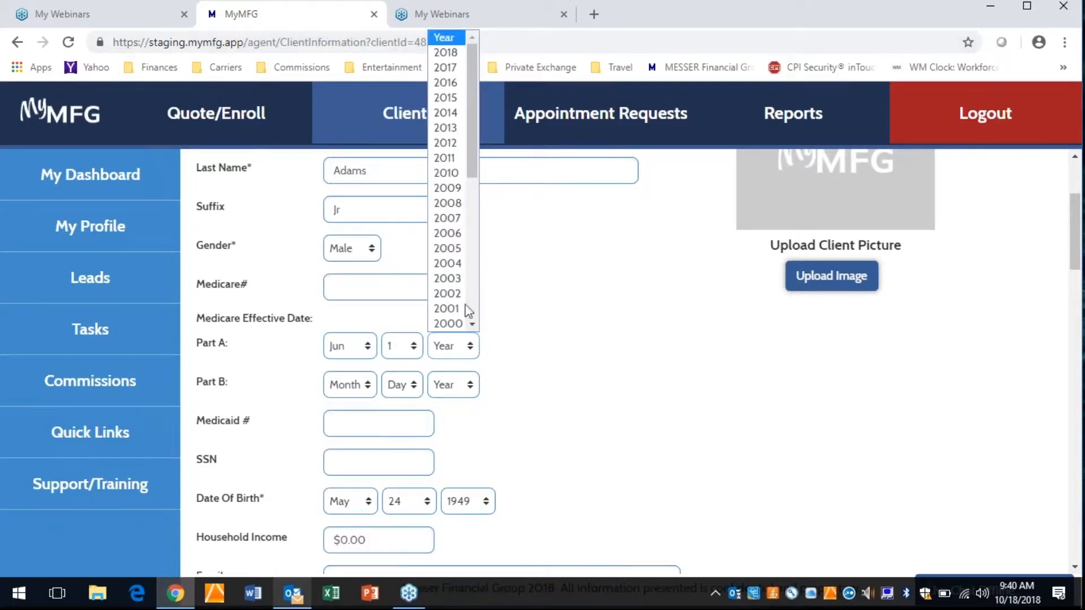
left_click(446, 112)
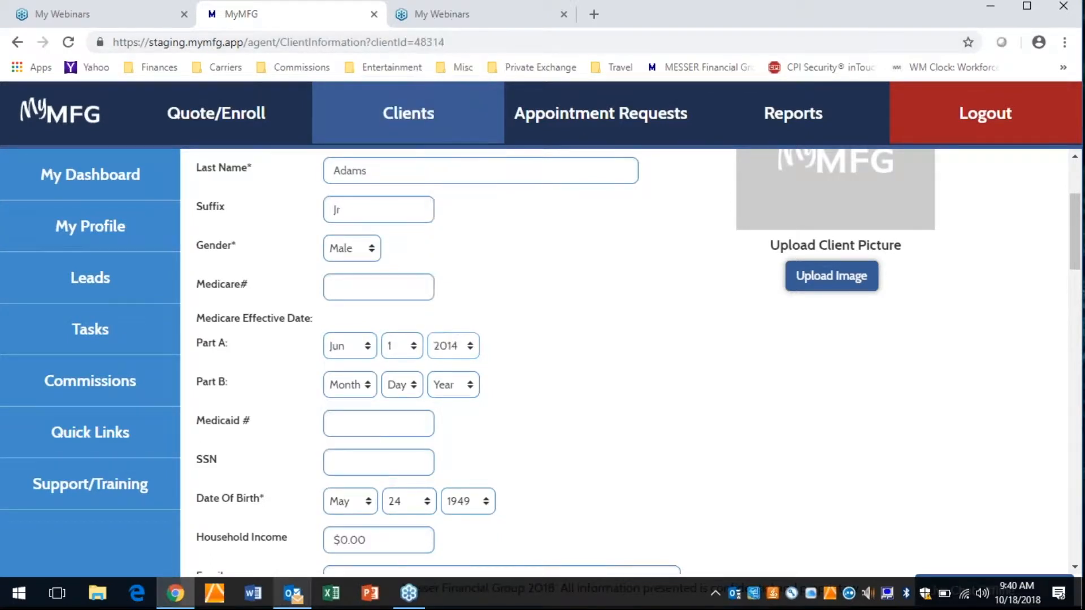
- Set the Medicare Part B effective date to Jun 1, 2014
left_click(336, 386)
left_click(351, 274)
left_click(405, 388)
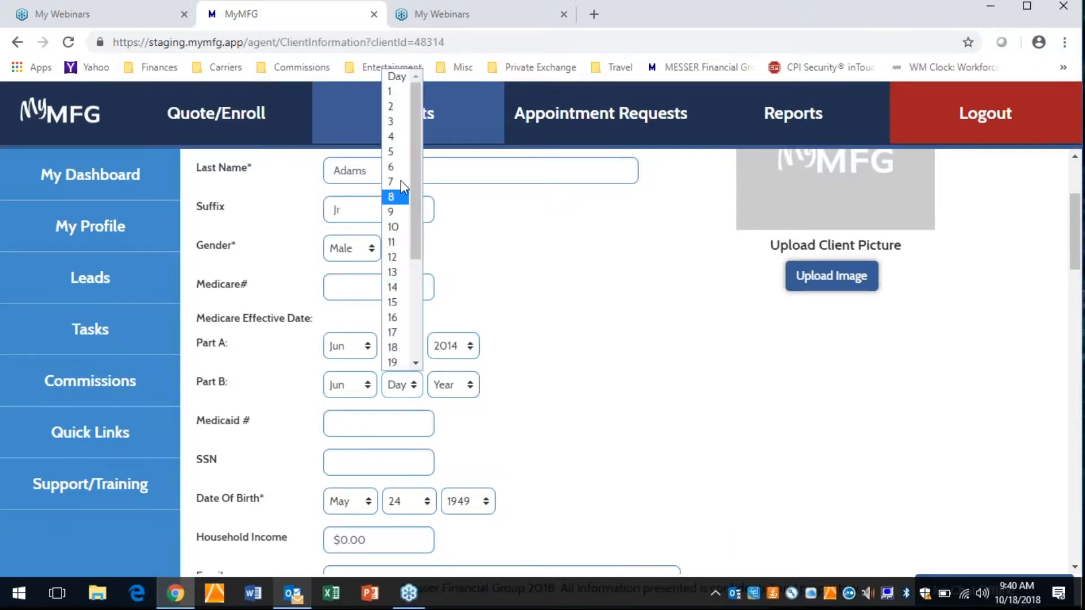
left_click(399, 92)
left_click(451, 387)
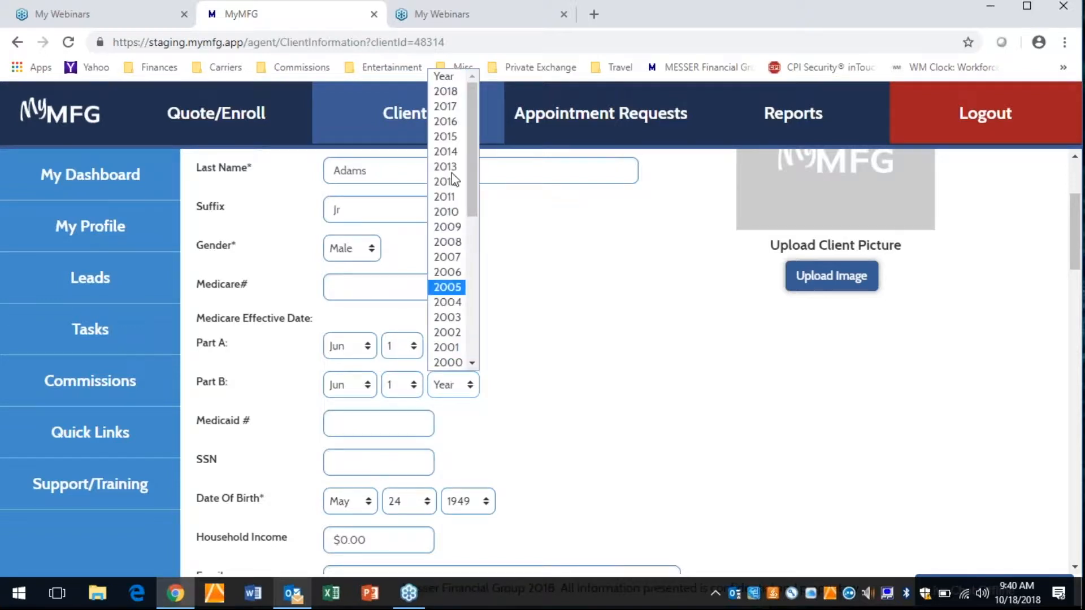
left_click(446, 151)
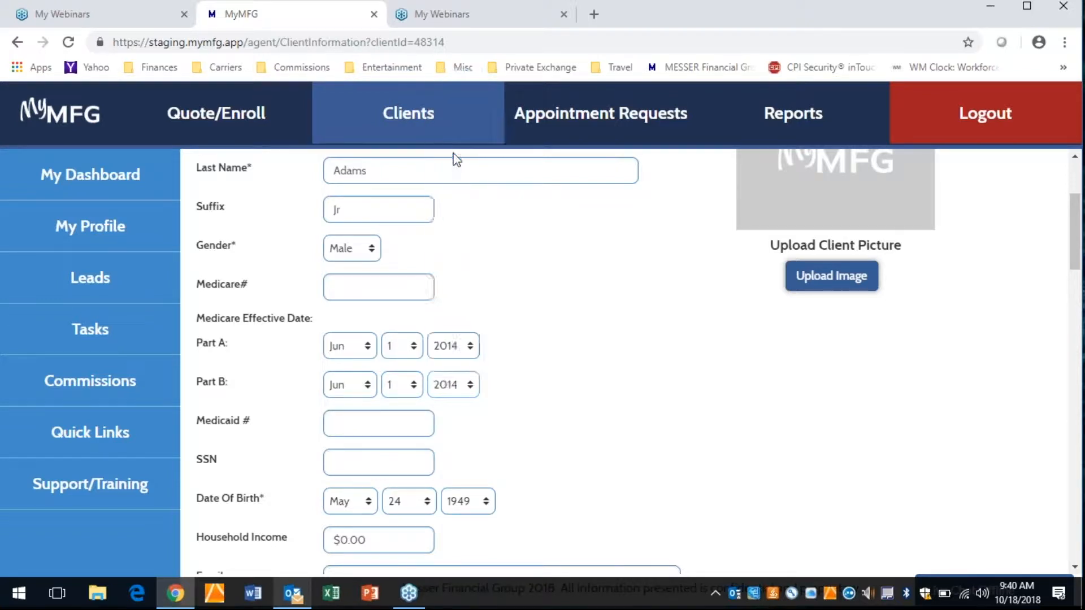
- Enter the client's Medicare number in the profile
left_click(342, 286)
type("123456789A")
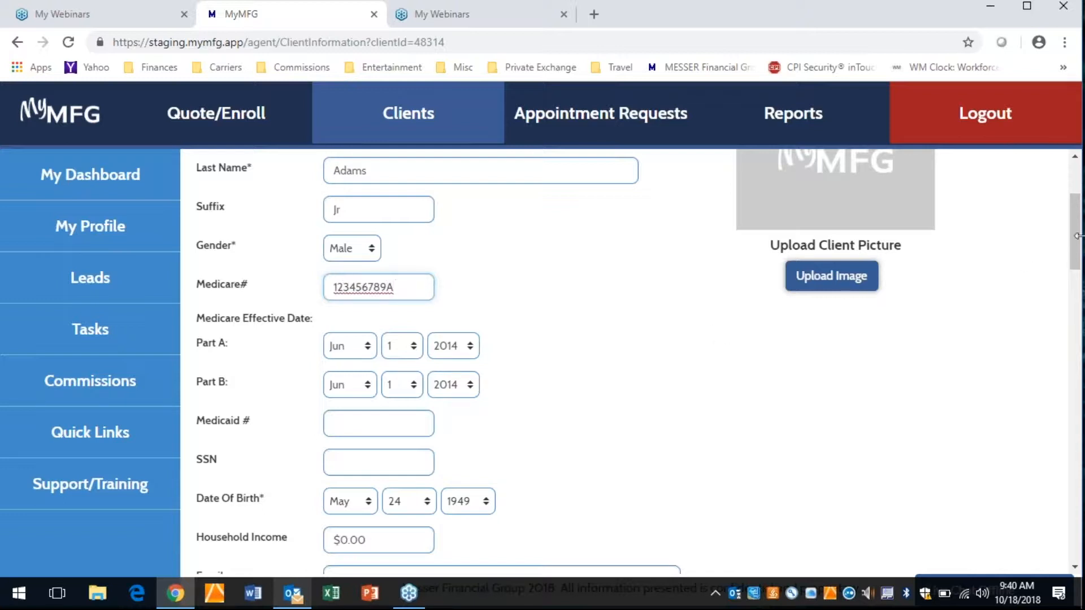
- Set Walmart Pharmacy 10-5063 as the client's primary pharmacy and Walgreens #07766 as the secondary pharmacy
left_click_drag(1078, 241, 1073, 307)
left_click_drag(1073, 308, 1050, 475)
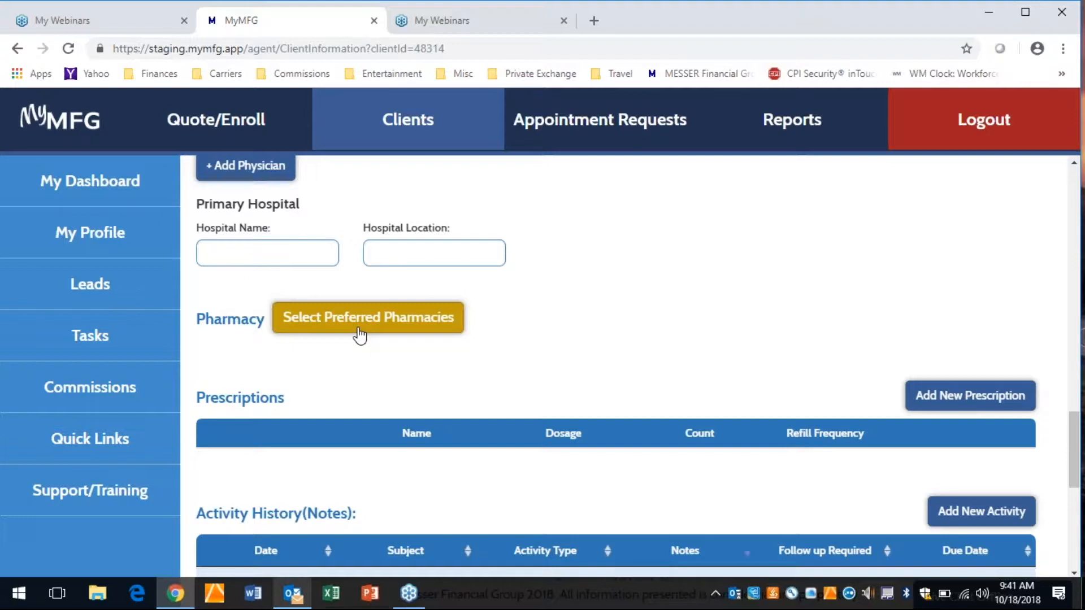
key("F11")
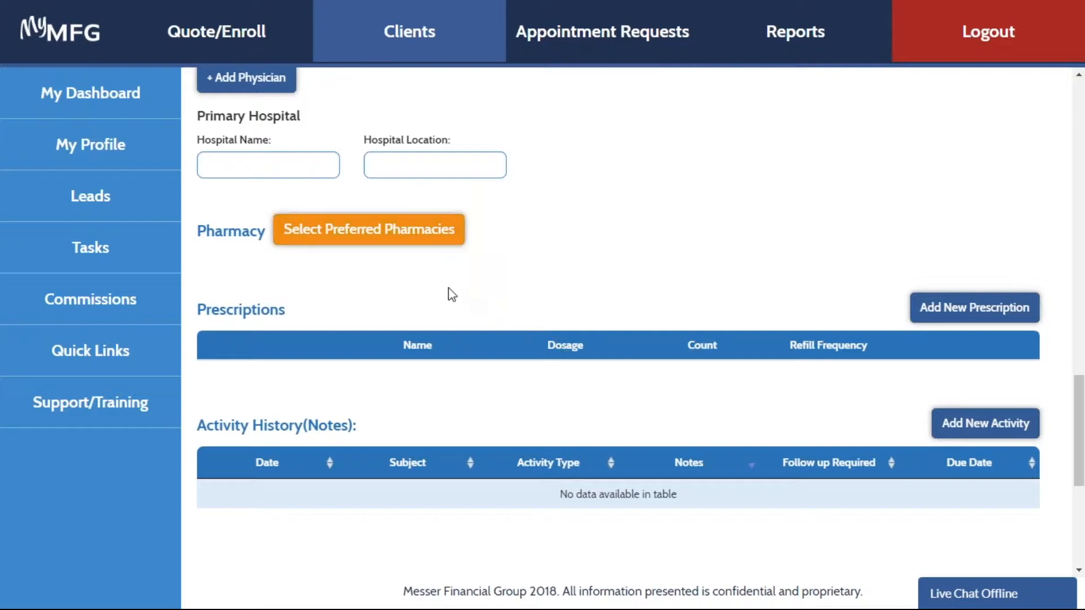
left_click(403, 238)
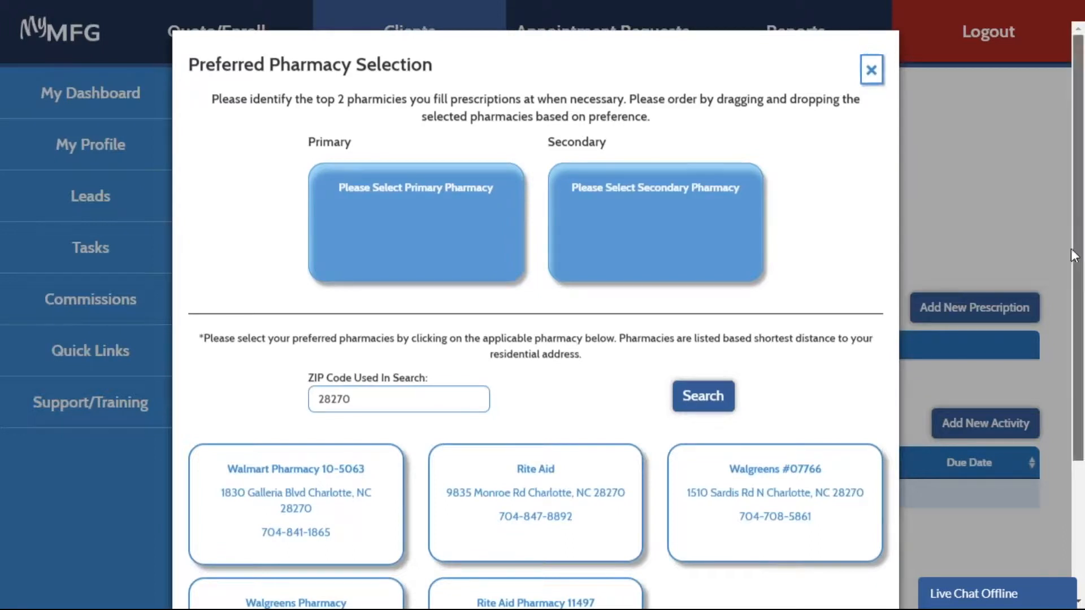
scroll(1072, 278, "down", 1)
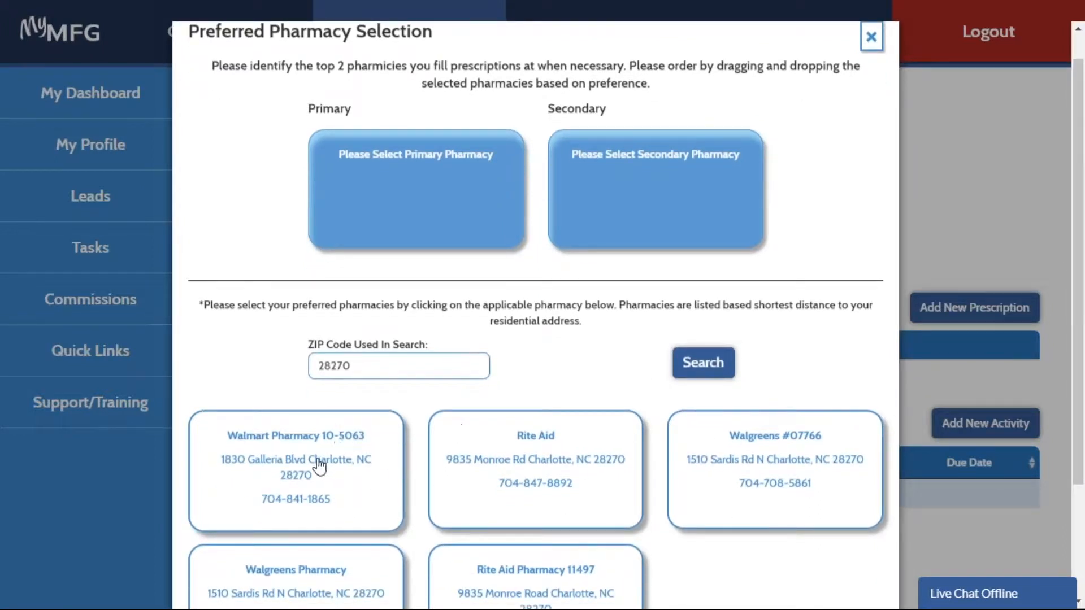
left_click(316, 466)
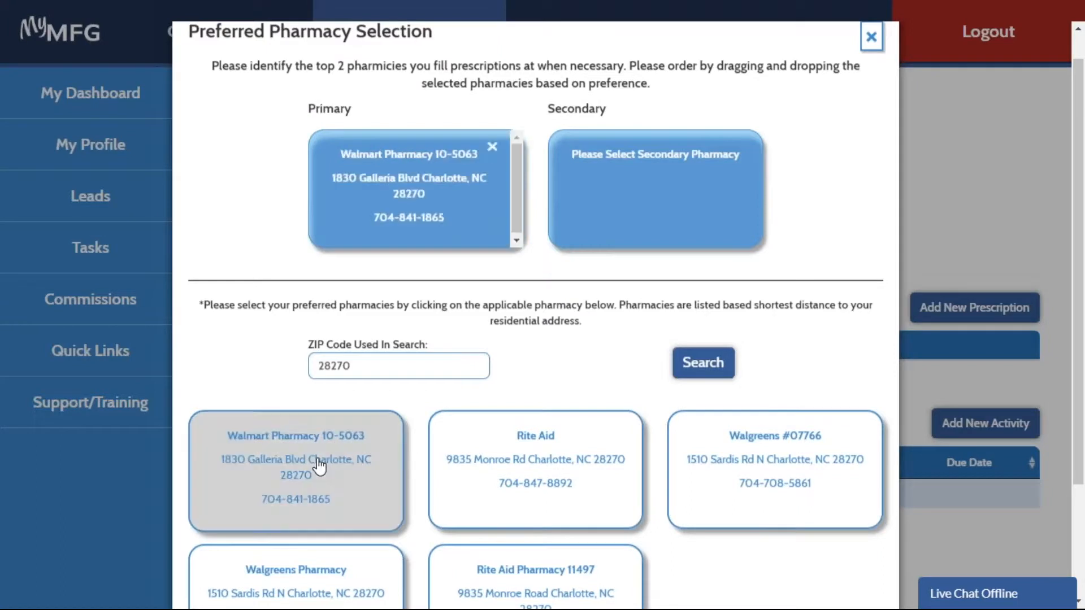
left_click(771, 457)
left_click_drag(1080, 277, 1080, 415)
left_click(530, 591)
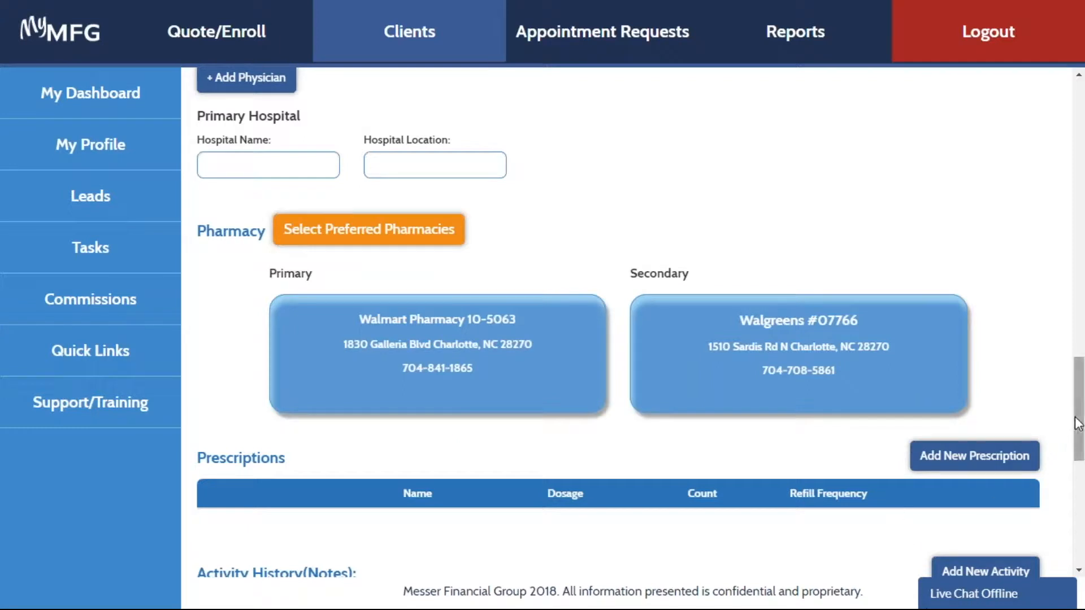
- Add and save a prescription for generic lisinopril TAB 5MG with a count of 30 and a monthly refill
left_click_drag(1079, 424, 1077, 466)
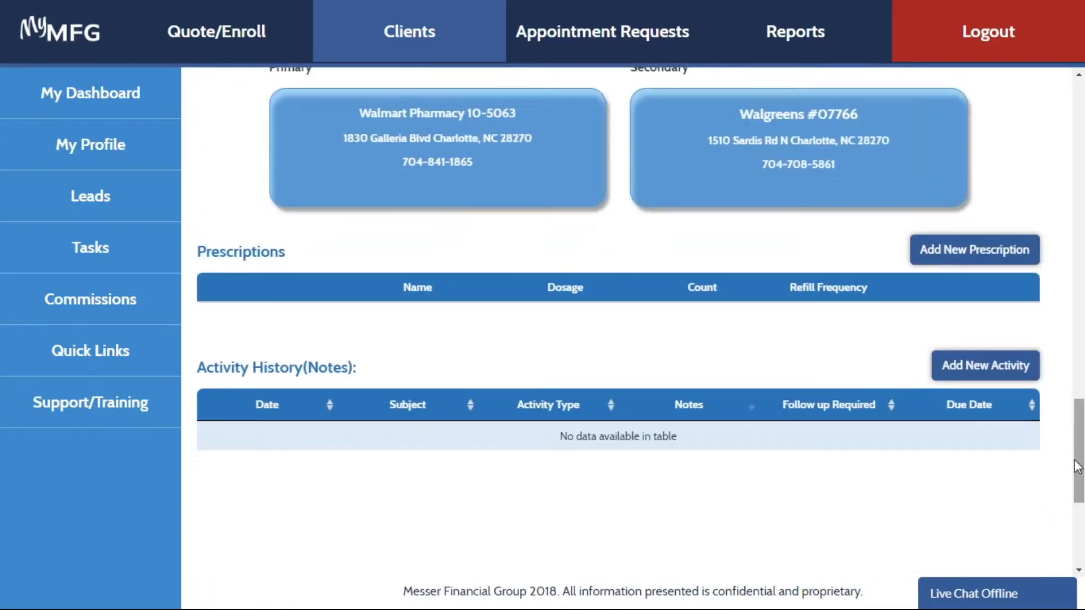
left_click(1004, 262)
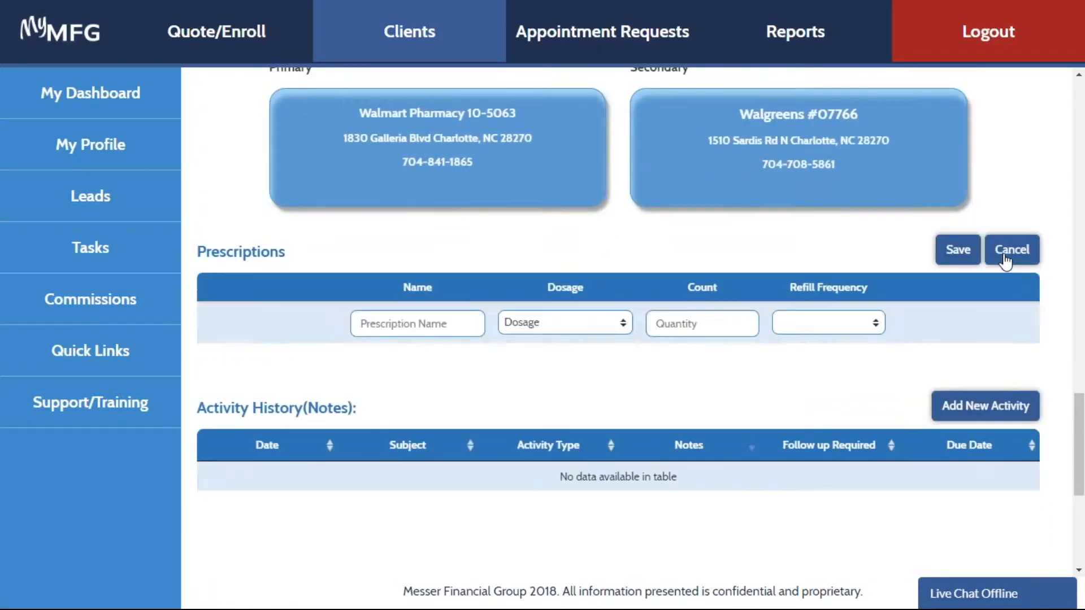
left_click(439, 325)
type("lis")
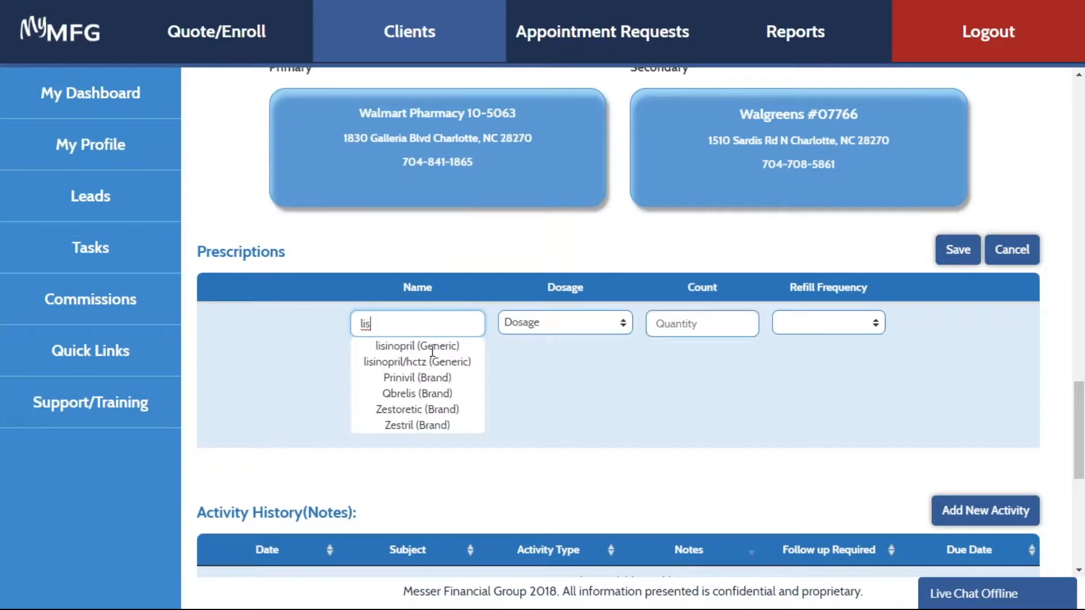
left_click(432, 347)
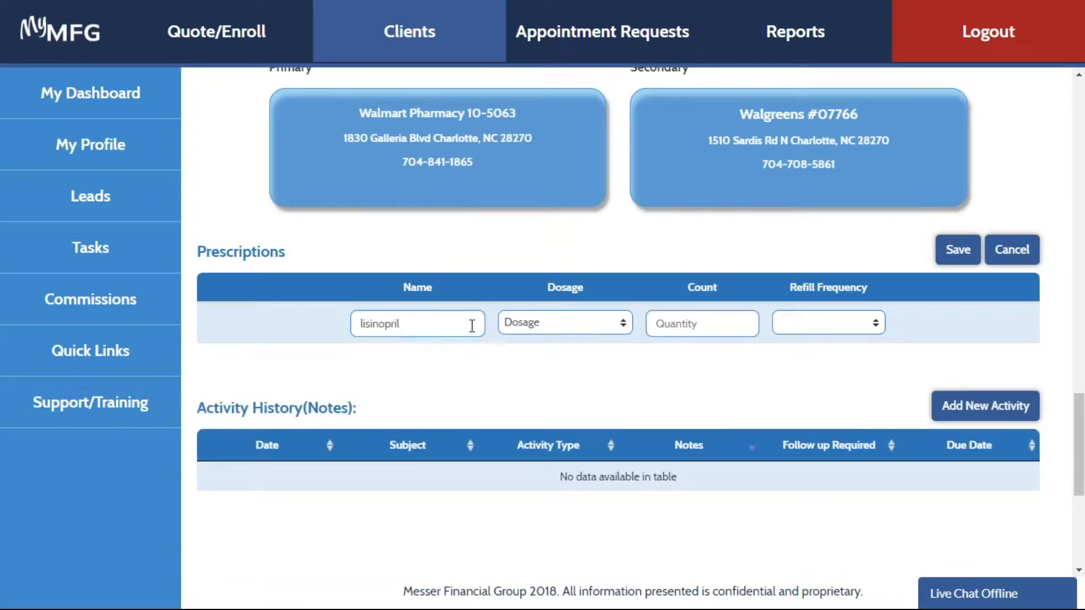
left_click(597, 327)
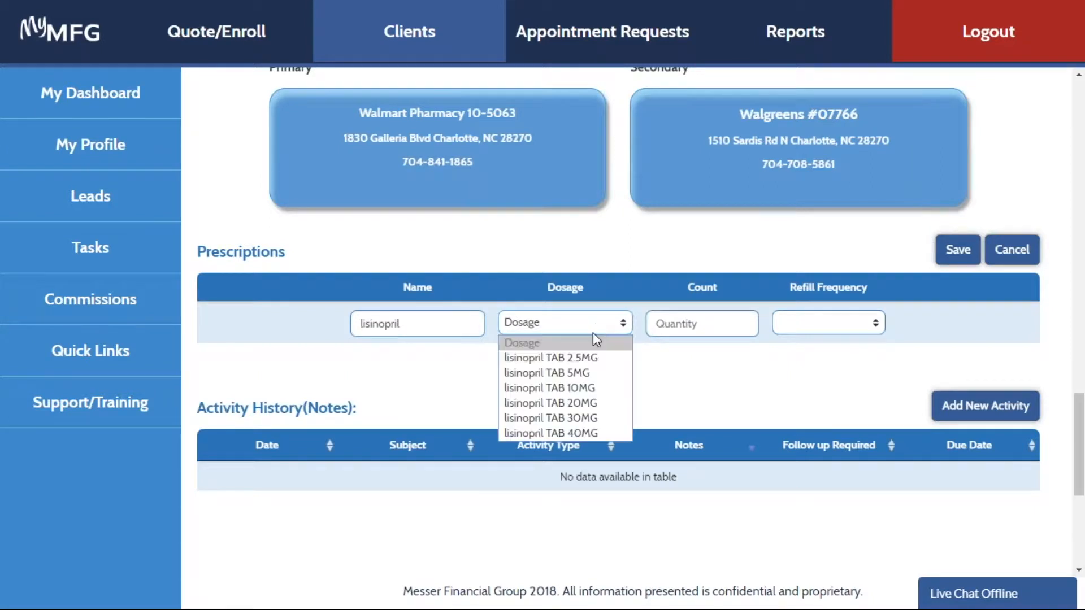
left_click(585, 375)
left_click(706, 326)
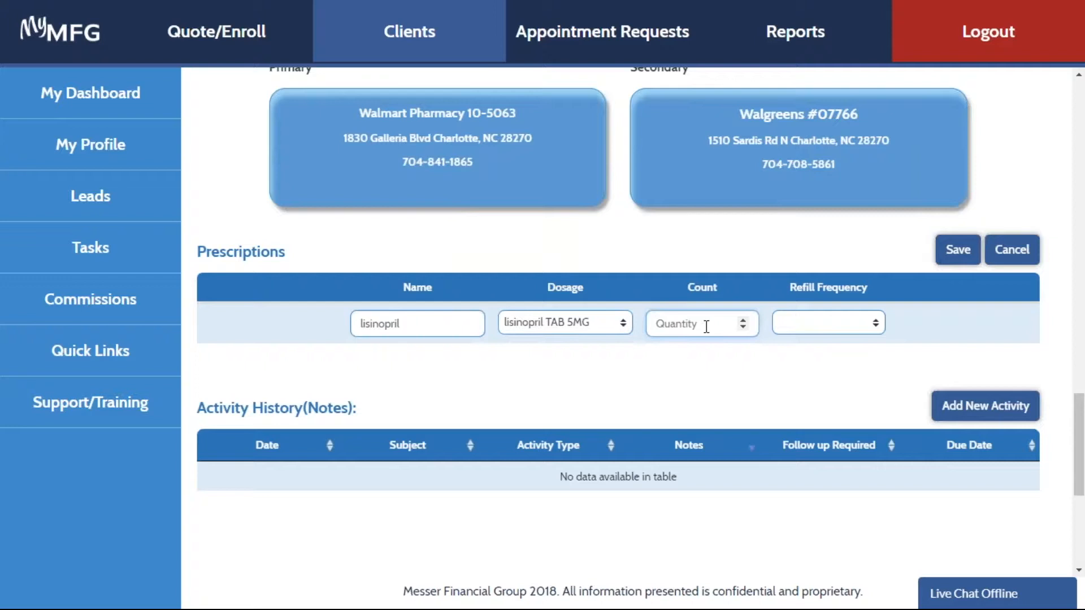
type("30")
left_click(873, 325)
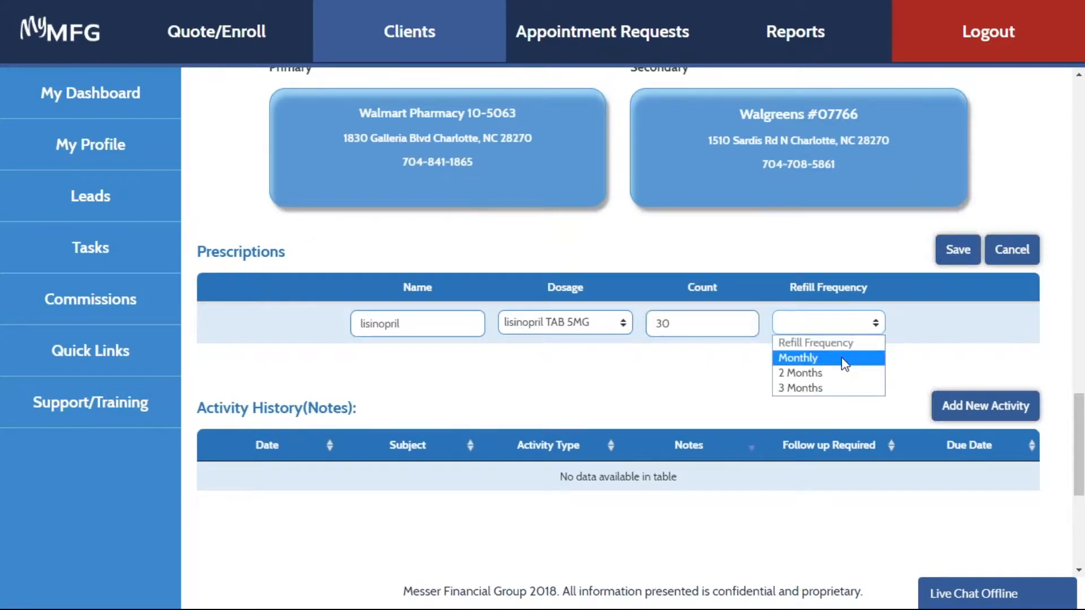
left_click(845, 359)
left_click(948, 254)
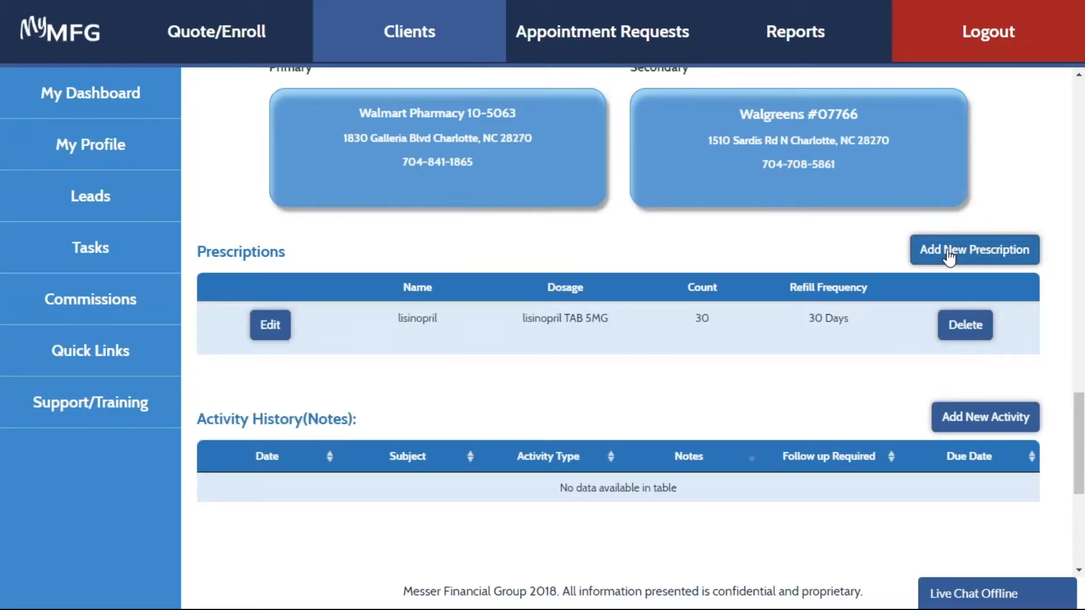
- Add and save a second prescription for generic fluoxetine hcl TAB 10MG with a count of 30 and a monthly refill
left_click(949, 255)
left_click(415, 384)
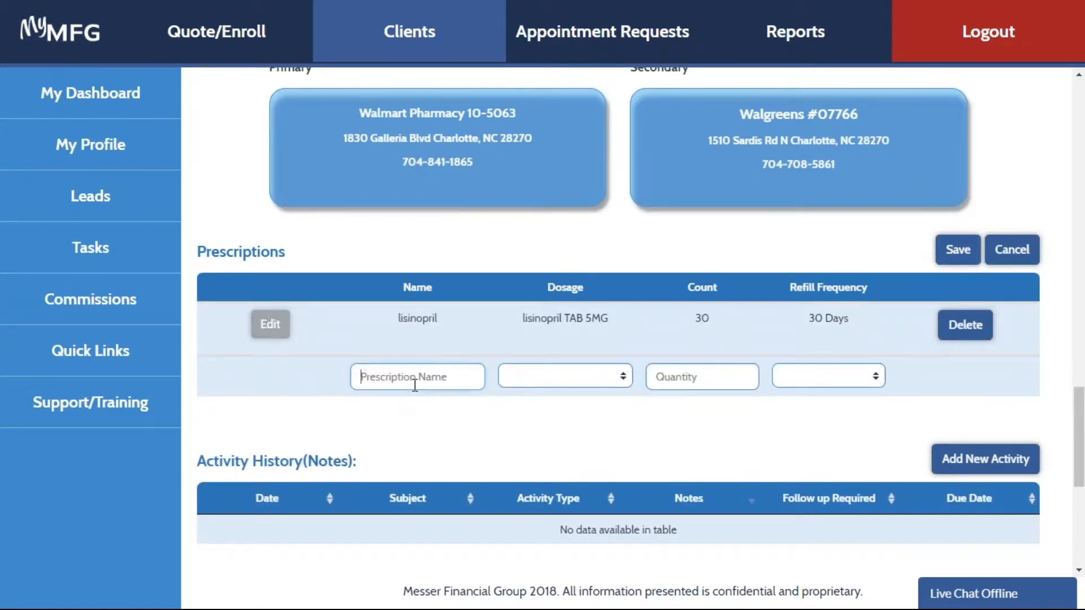
type("flu")
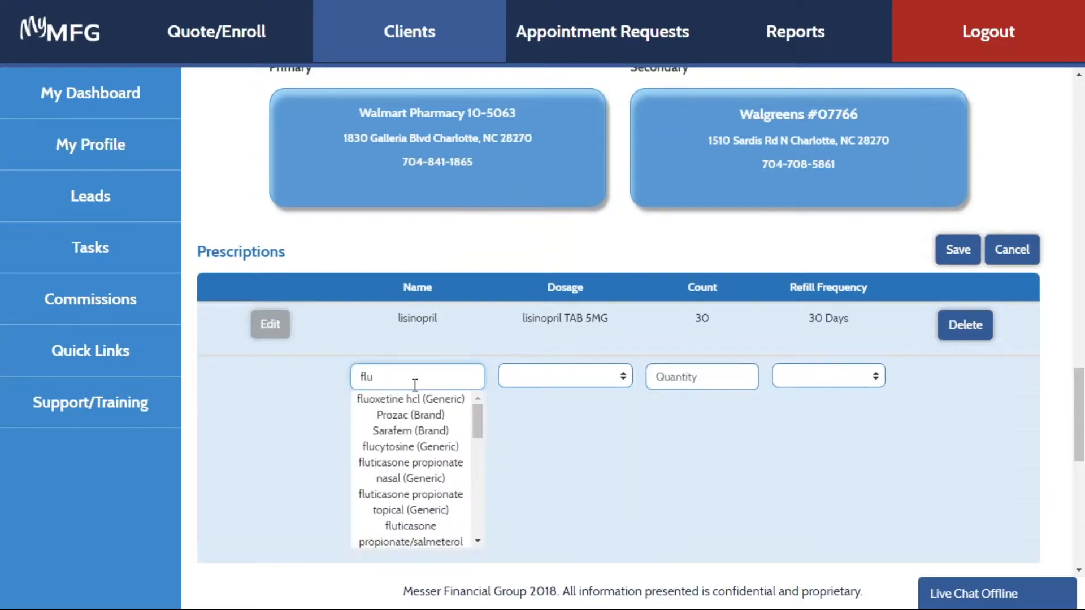
left_click(453, 399)
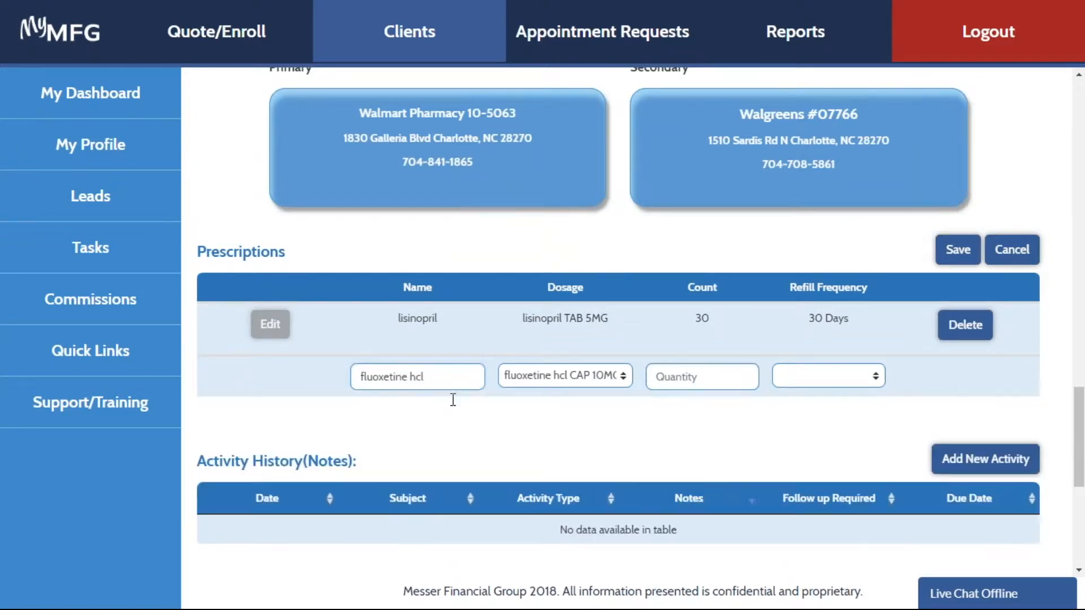
left_click(619, 379)
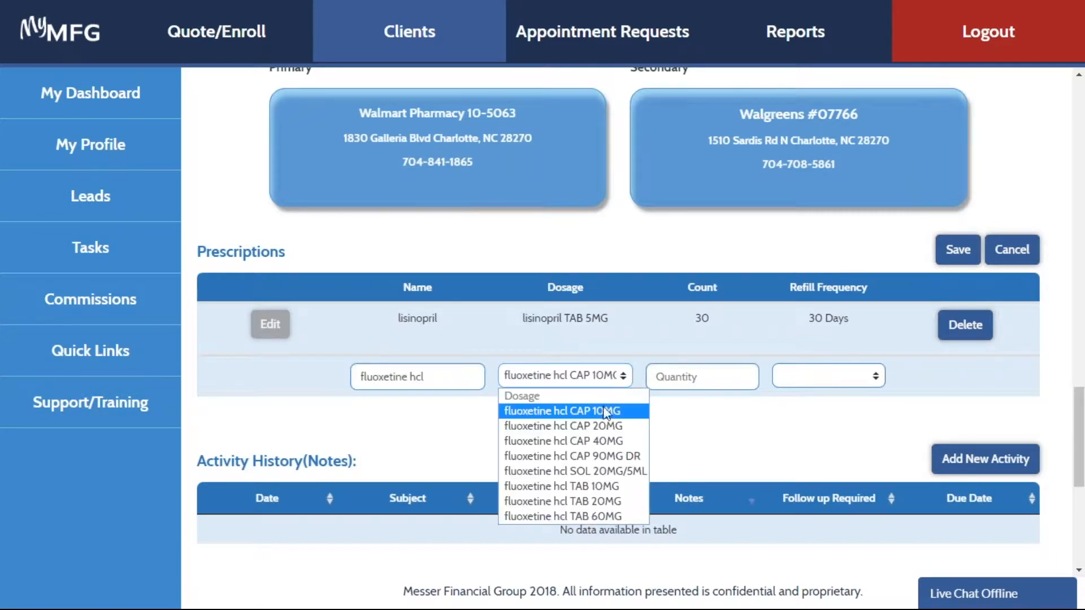
left_click(582, 482)
left_click(728, 386)
type("30")
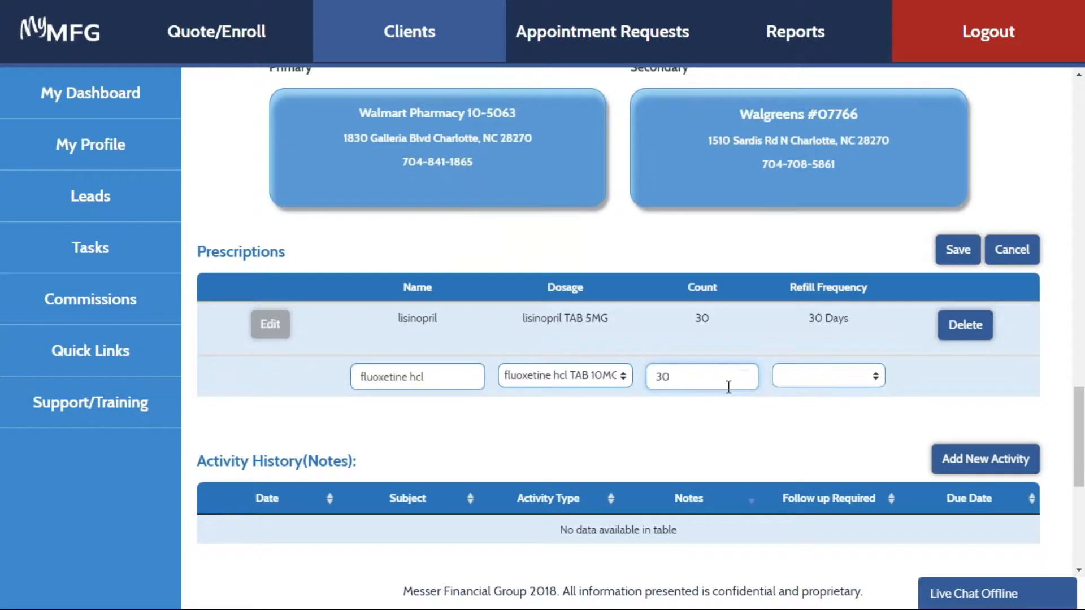
left_click(875, 377)
left_click(842, 412)
left_click(954, 260)
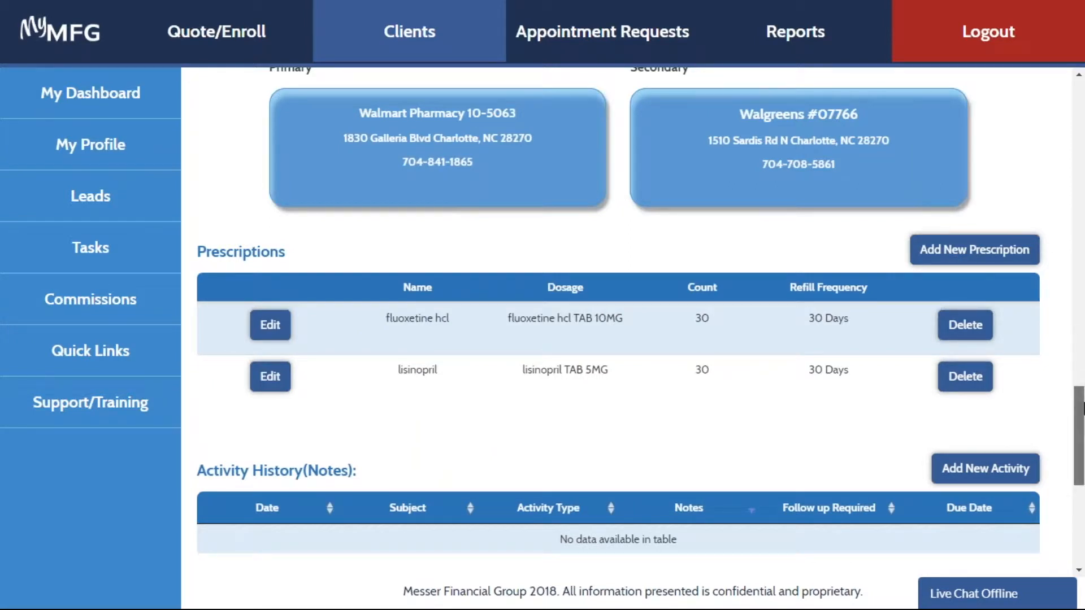
- Save the updated client profile and dismiss the confirmation
left_click_drag(1083, 402, 1060, 511)
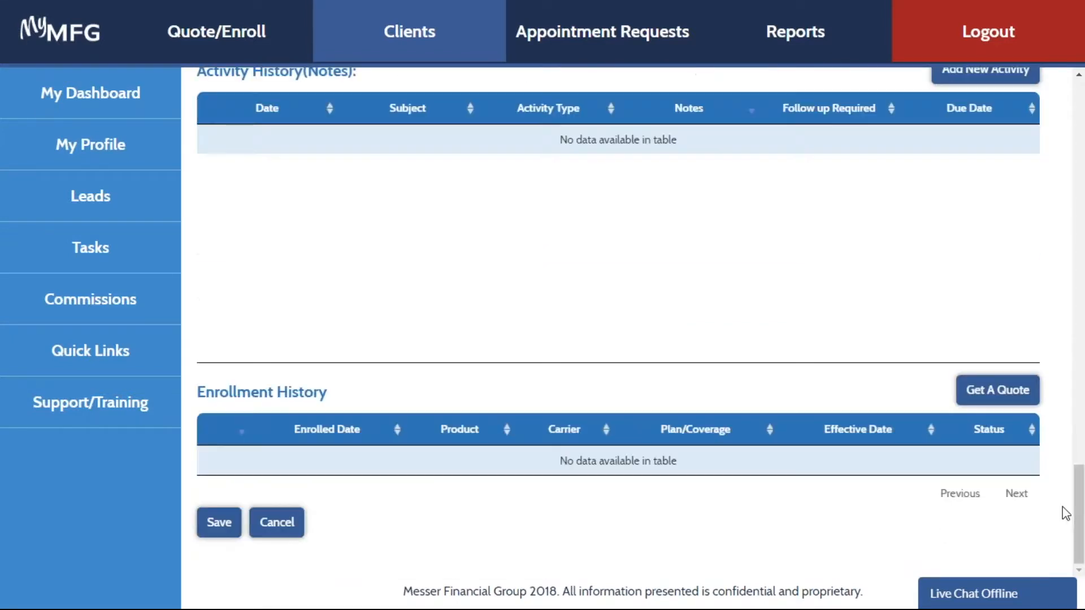
left_click(220, 530)
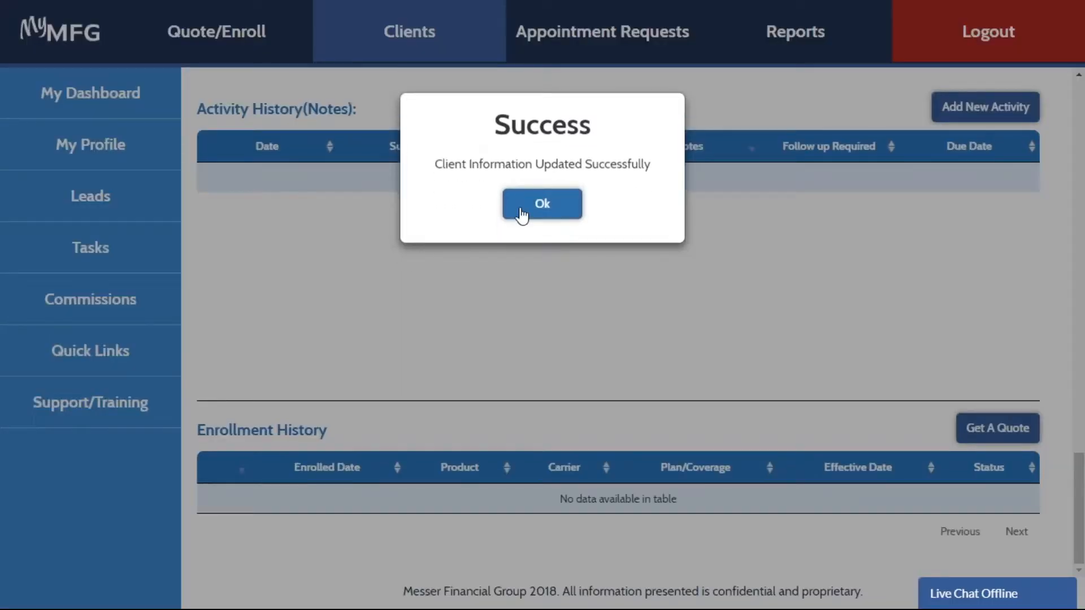
left_click(519, 237)
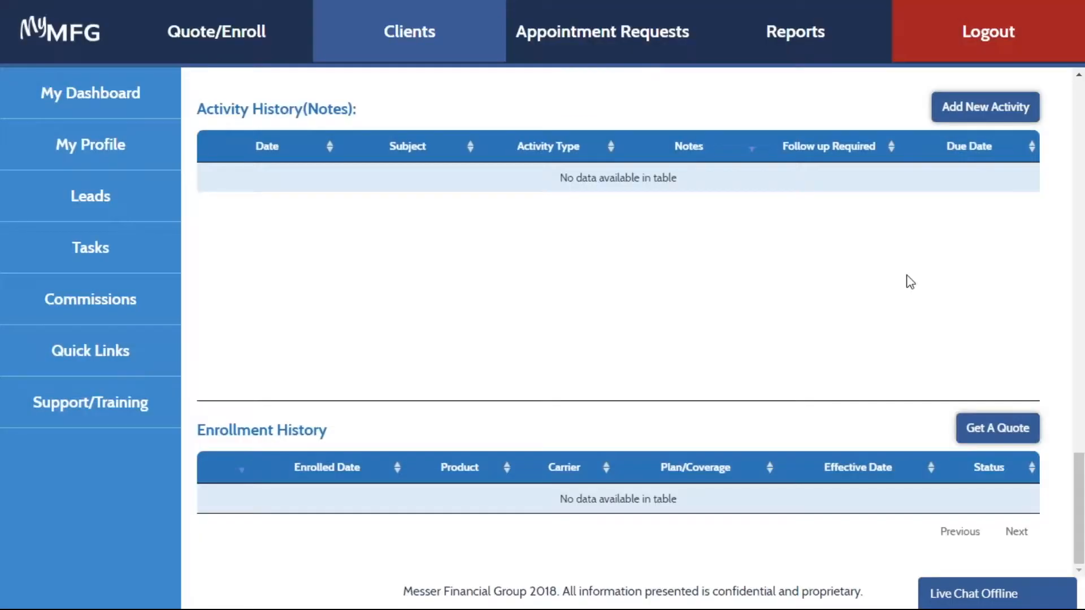
- Get MAPD quotes for the client, answering the MedAdvantage impact question with "I Don't Know"
left_click(1016, 432)
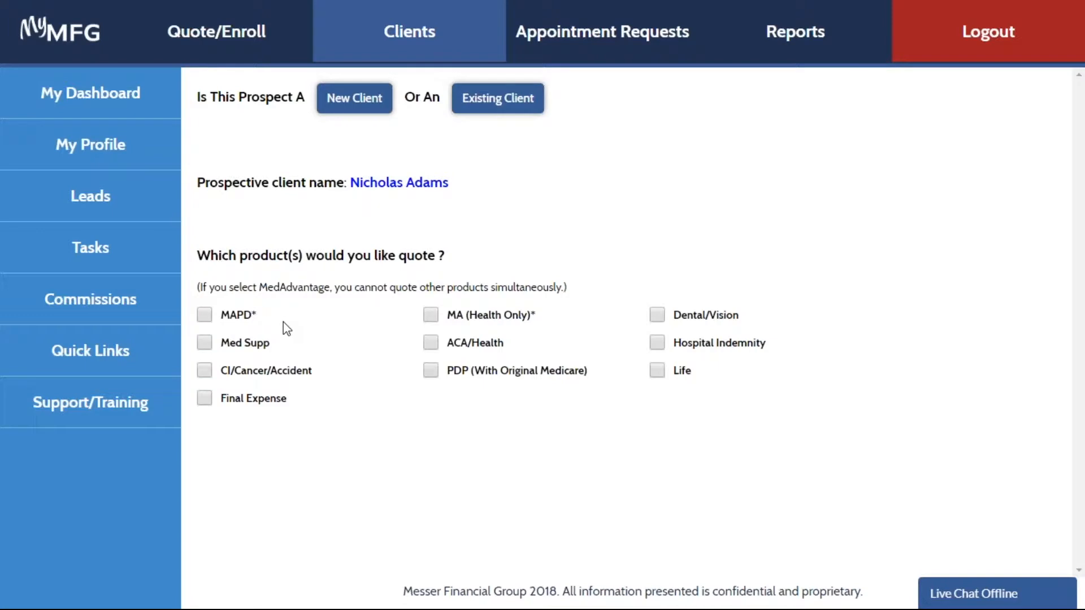
left_click(204, 315)
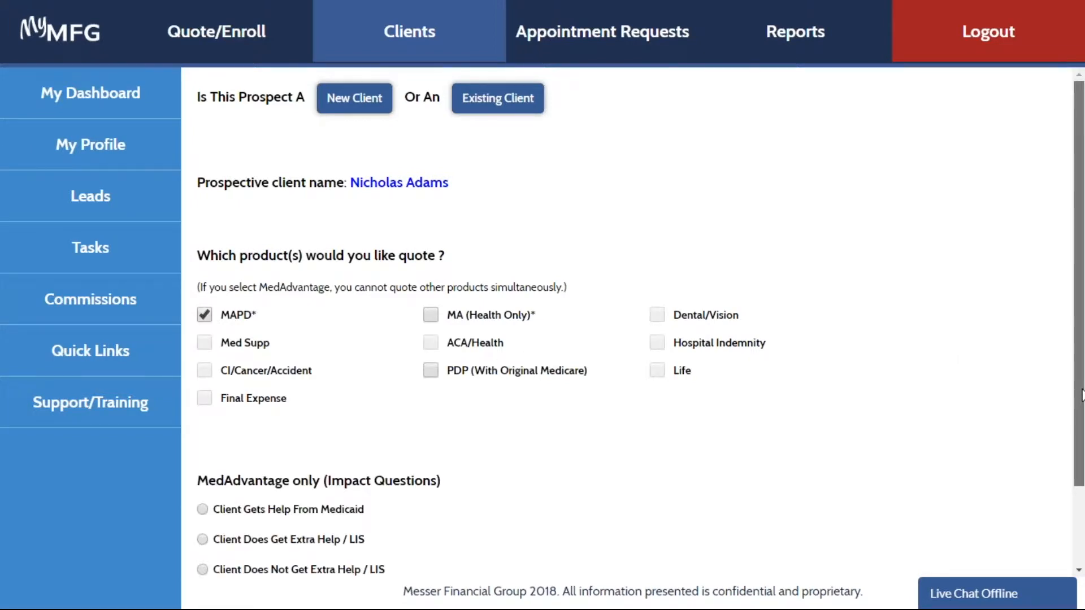
left_click_drag(1082, 395, 1082, 483)
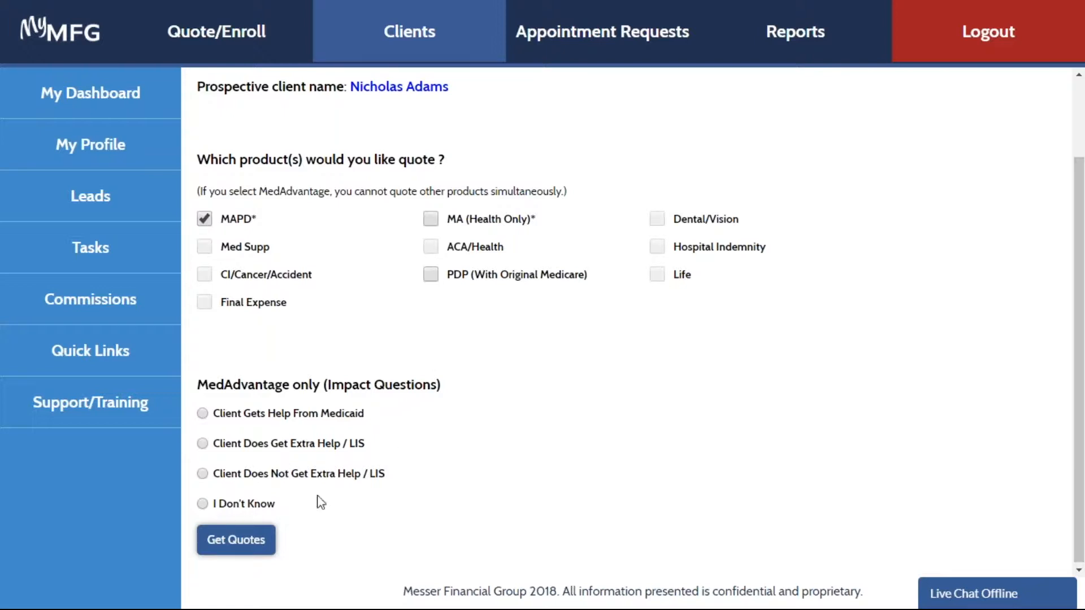
left_click(202, 504)
left_click(226, 553)
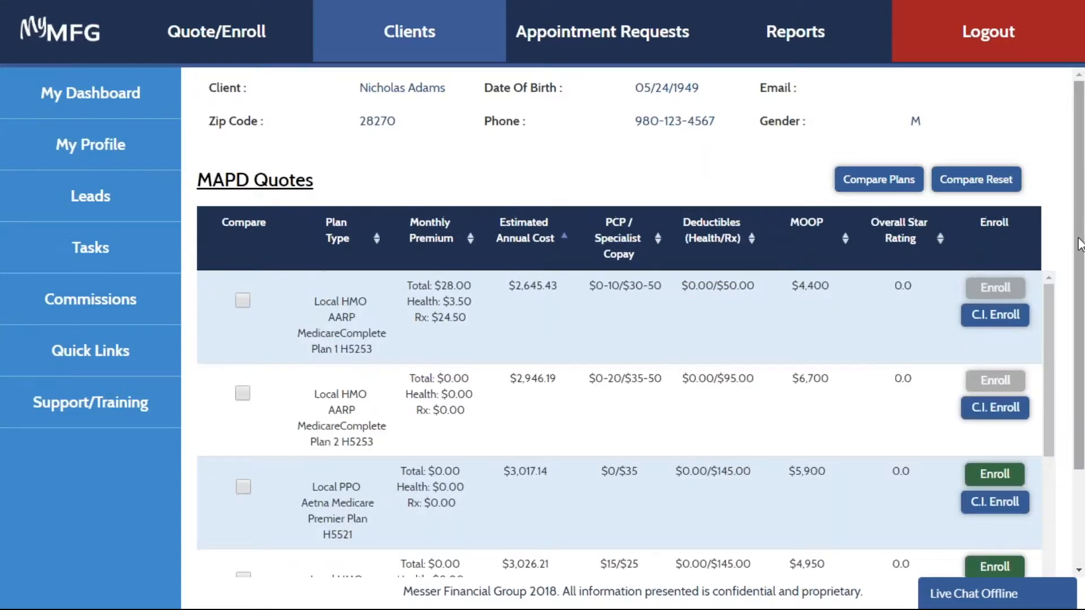
- Start enrollment in the Humana Gold Plus H1036-263 plan and choose to complete an online Scope of Appointment
scroll(1079, 244, "down", 3)
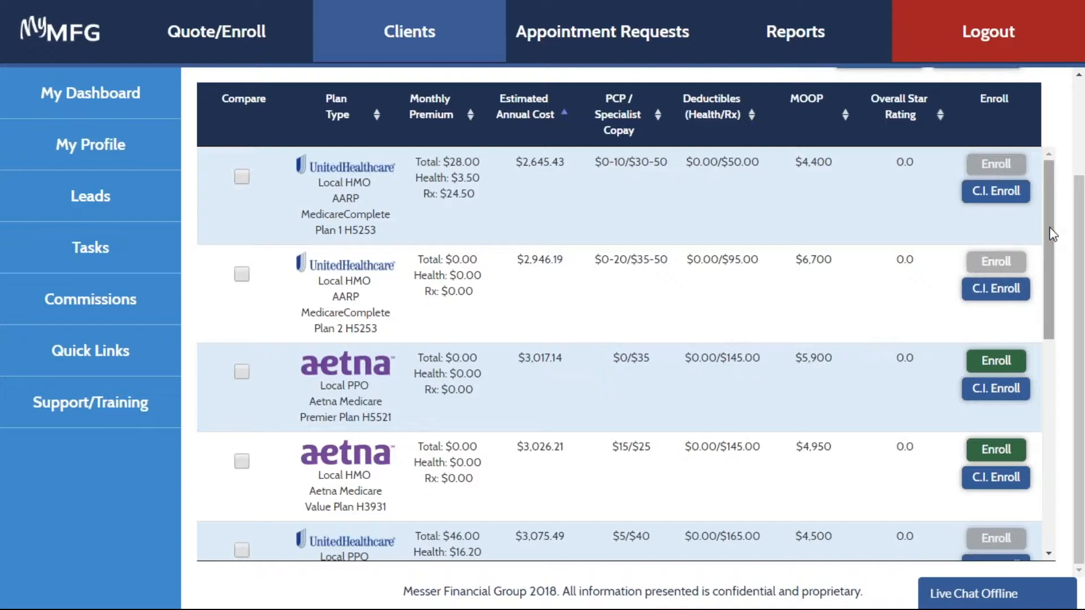
left_click_drag(1049, 228, 1049, 228)
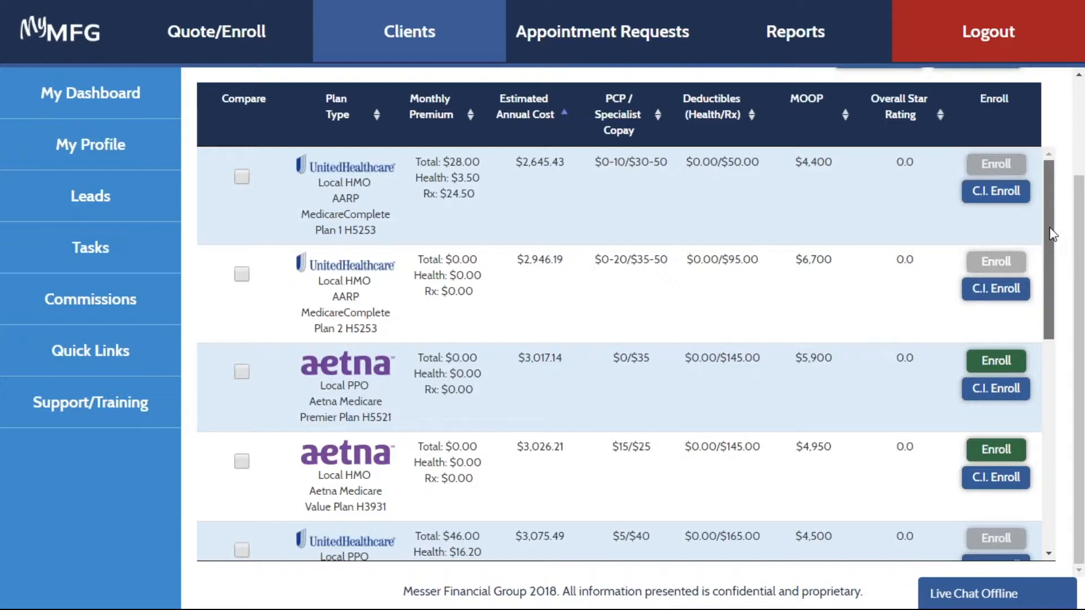
left_click_drag(1049, 228, 1052, 237)
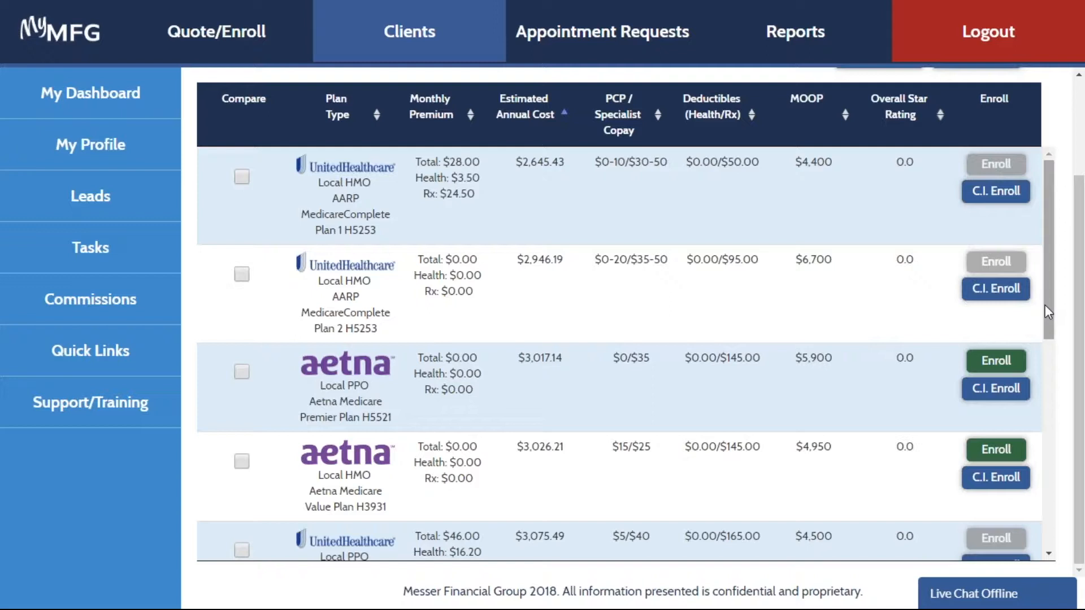
left_click_drag(1045, 305, 1045, 305)
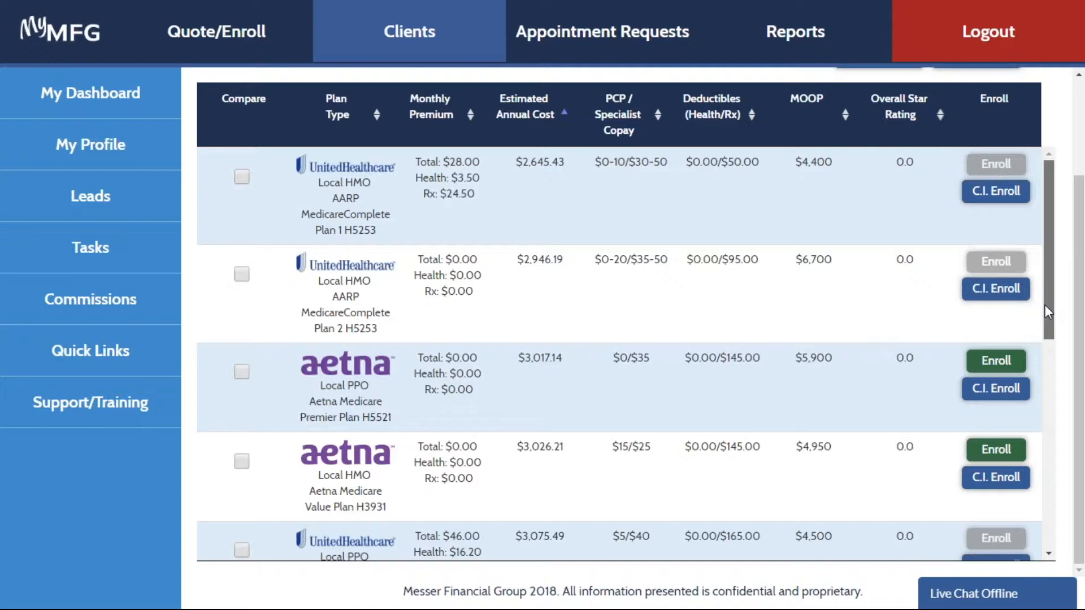
left_click_drag(1045, 306, 1056, 475)
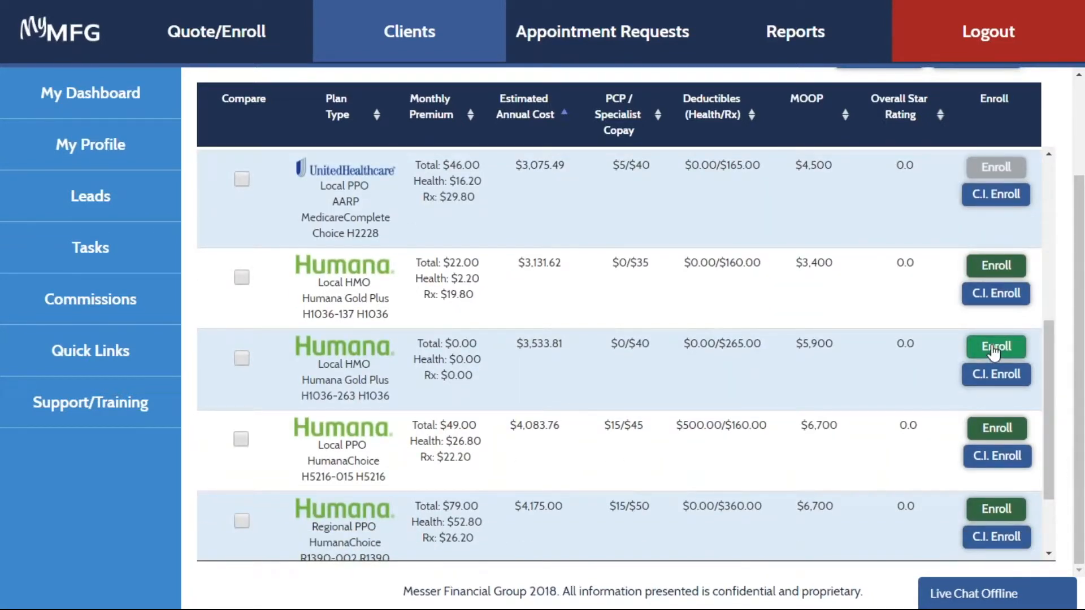
left_click(994, 351)
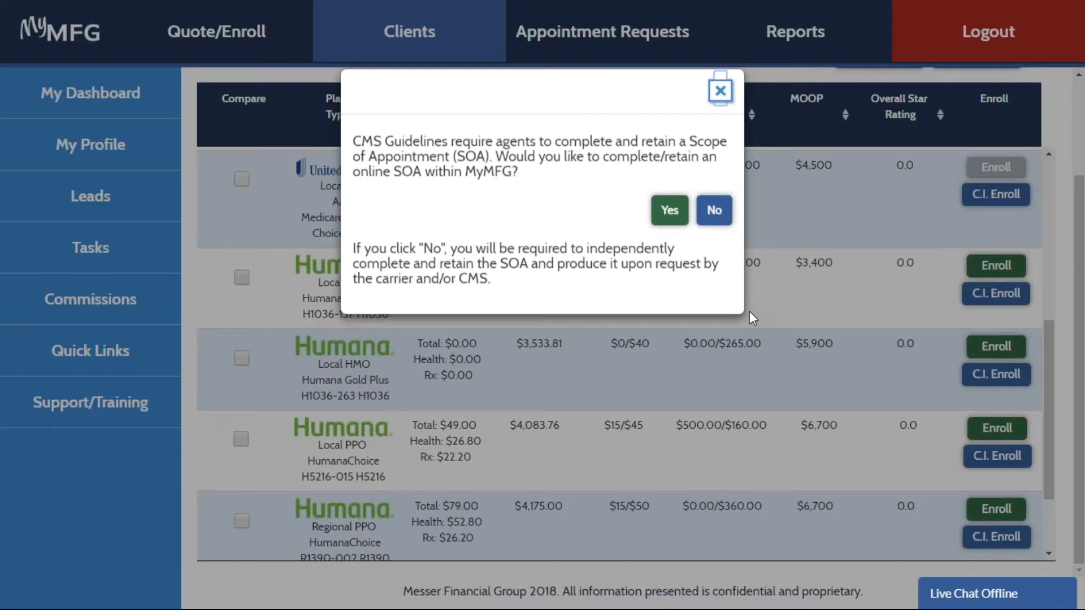
left_click(670, 210)
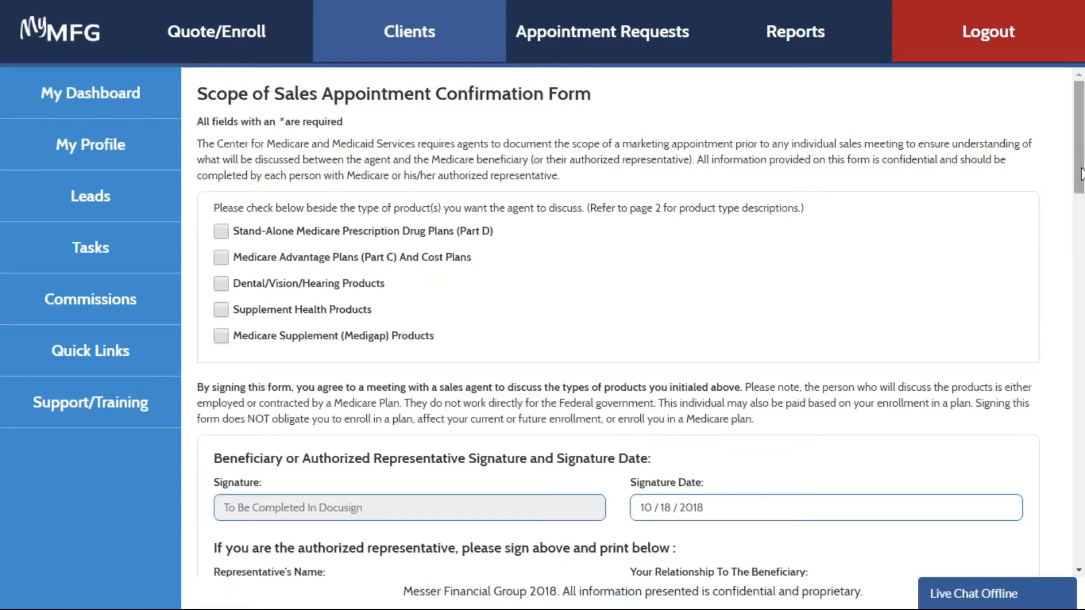
- Select Medicare Advantage Plans (Part C) And Cost Plans for discussion and enter "Phone" as the initial method of contact
scroll(573, 181, "down", 1)
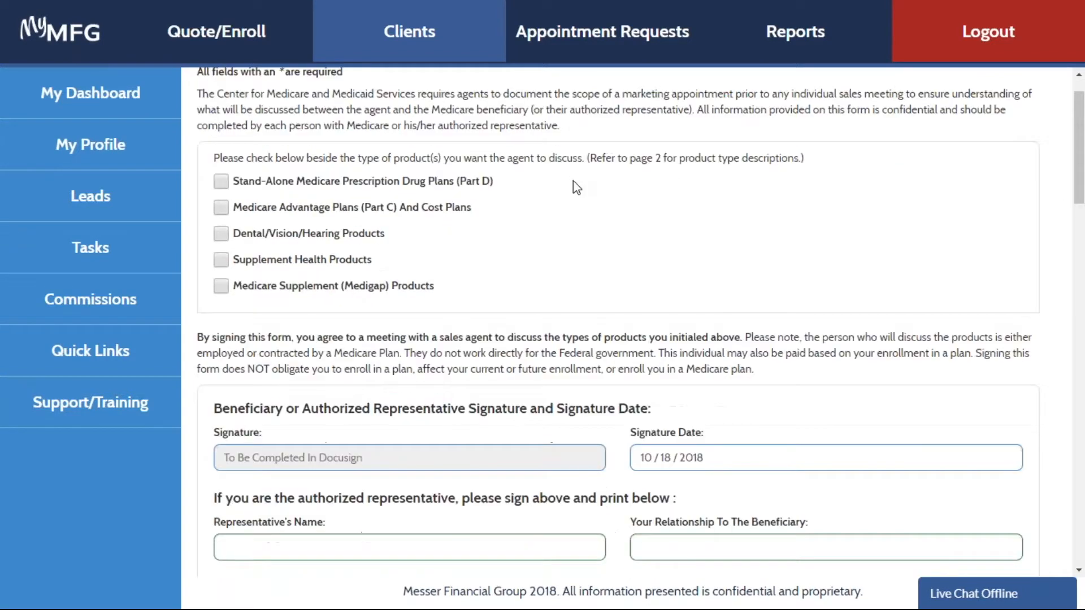
left_click(218, 208)
left_click_drag(1079, 177, 1071, 281)
left_click(386, 339)
type("Phone")
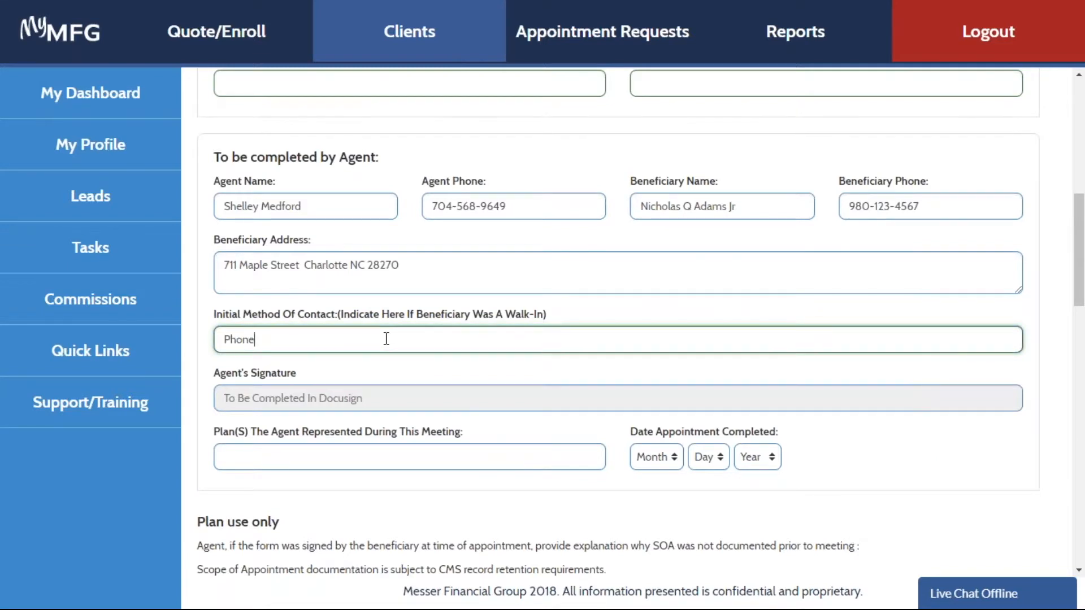
- Enter "Humana" as the plan represented during the meeting and set the appointment completion date to Oct 18, 2018
left_click(316, 461)
type("Humana")
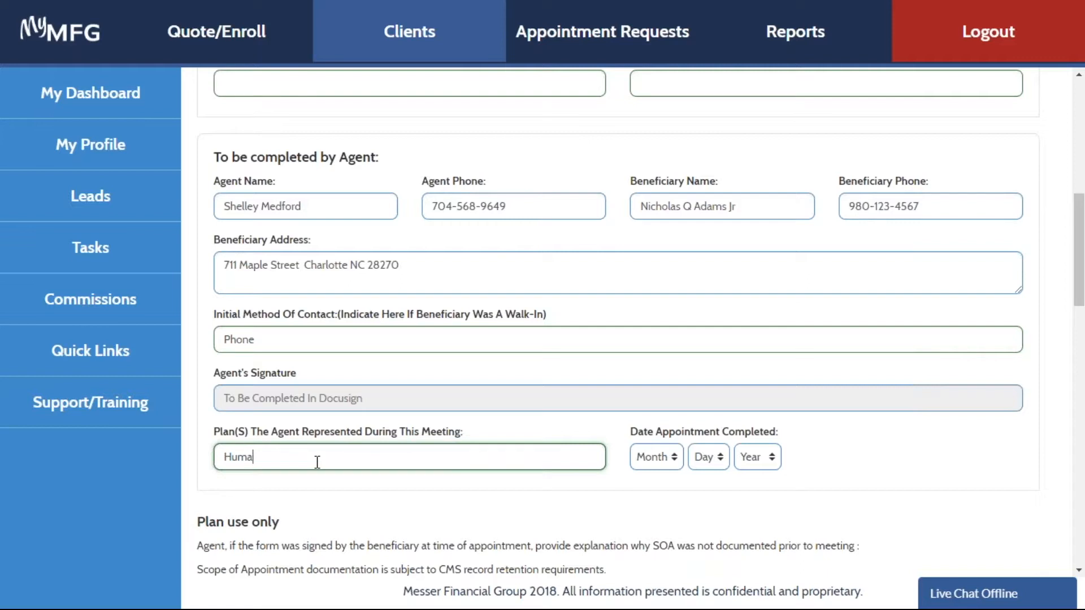
left_click(665, 462)
left_click(647, 404)
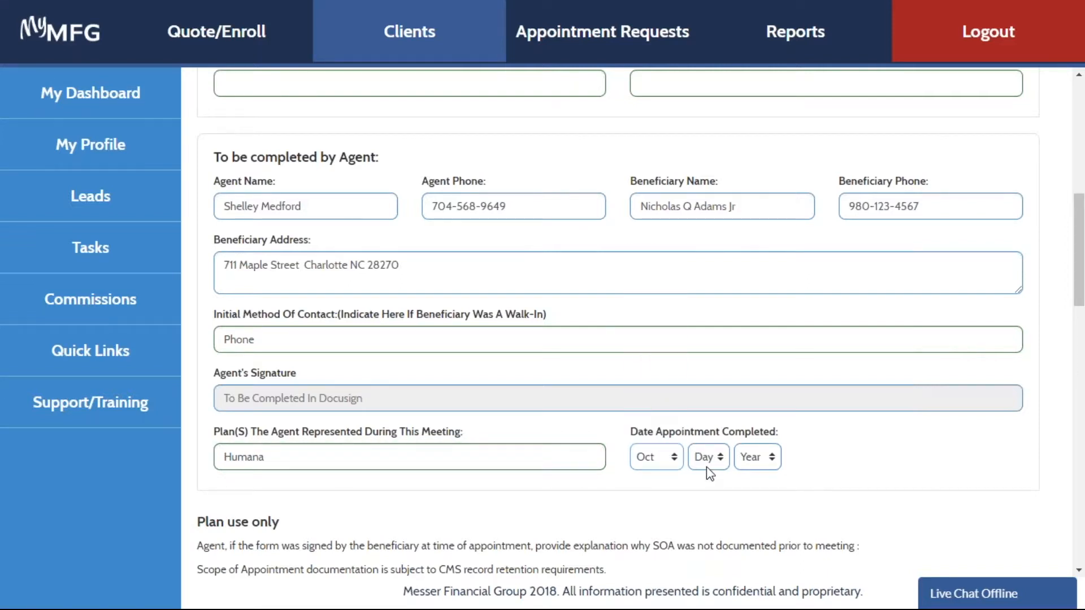
left_click(706, 466)
left_click(700, 419)
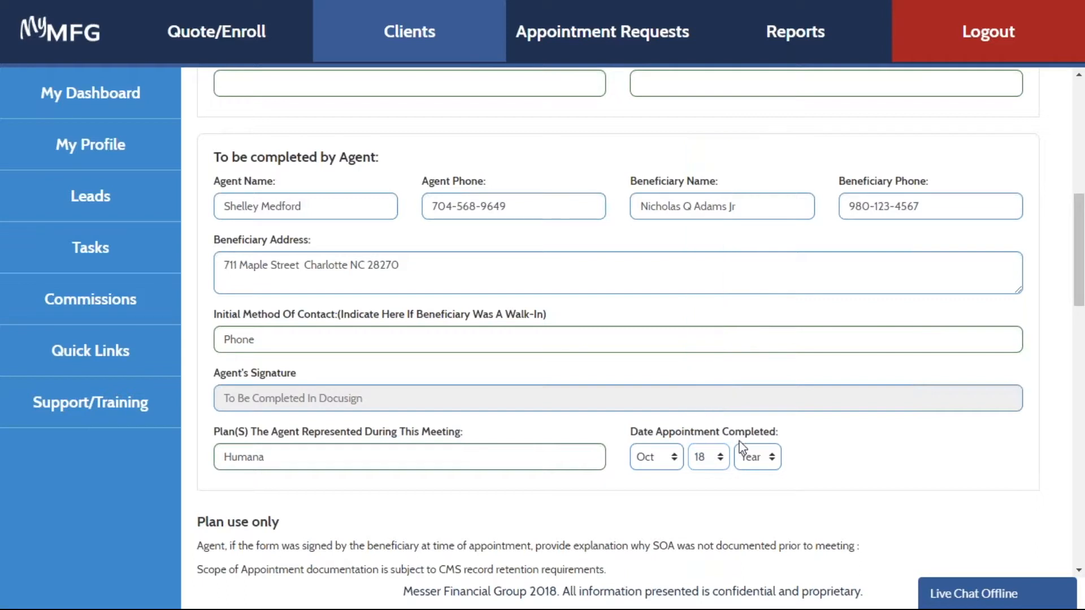
left_click(770, 455)
left_click(760, 509)
- Save the Scope of Sales Appointment form and proceed to complete the SOA in DocuSign
scroll(1074, 298, "down", 8)
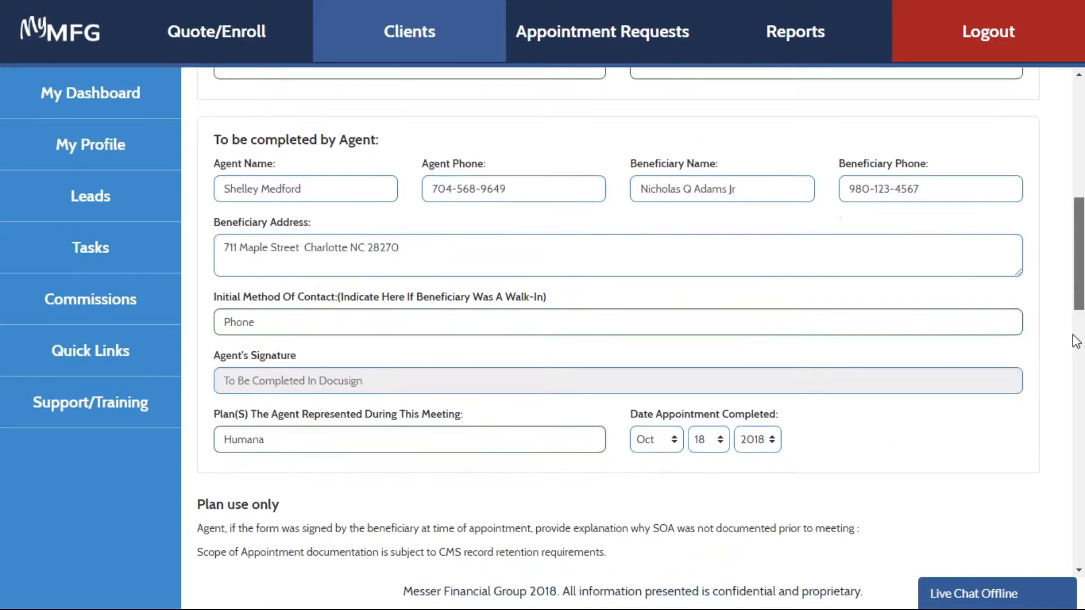
scroll(1074, 456, "down", 10)
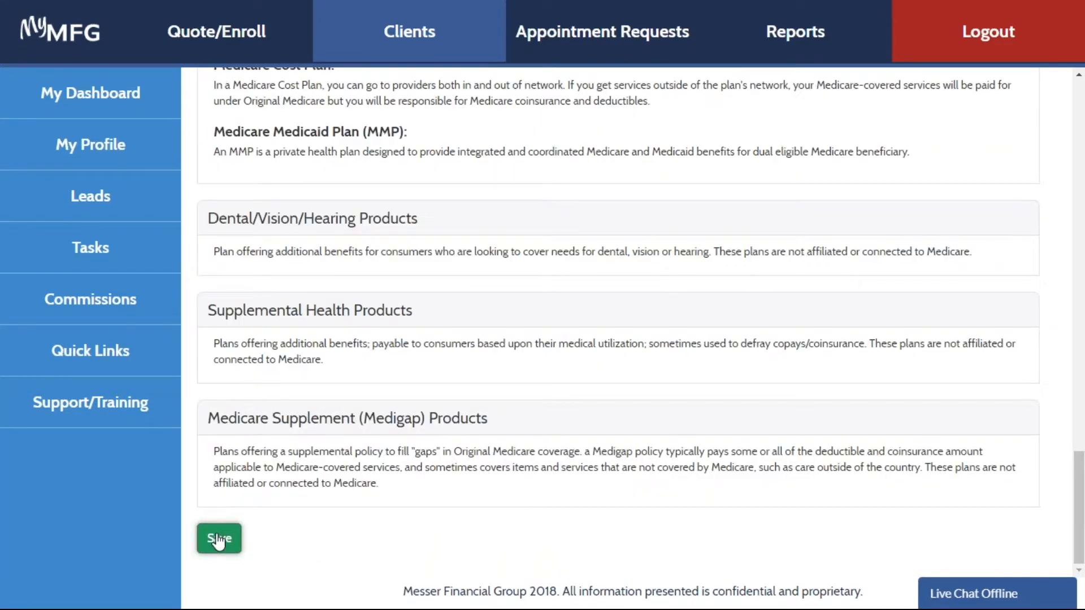
left_click(219, 539)
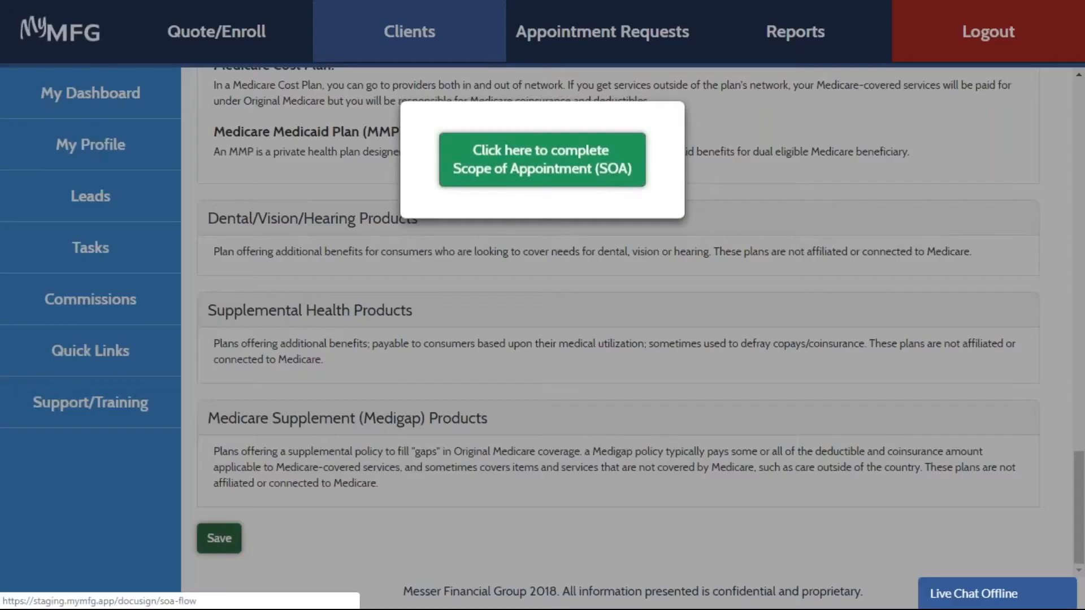
left_click(564, 171)
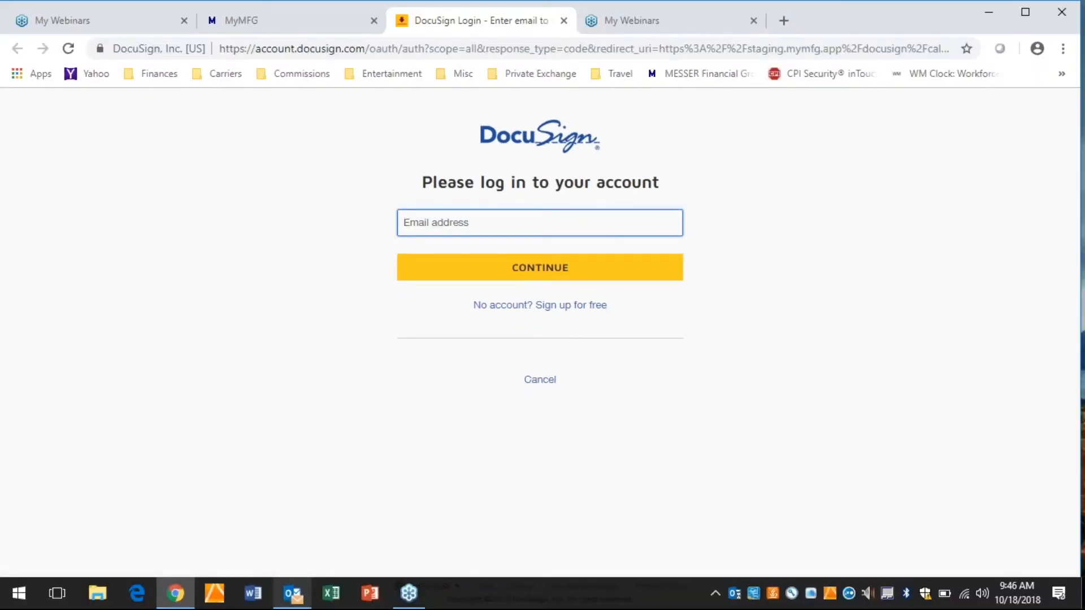
- Switch to Outlook and examine the forwarded email about activating the DocuSign account
left_click(294, 600)
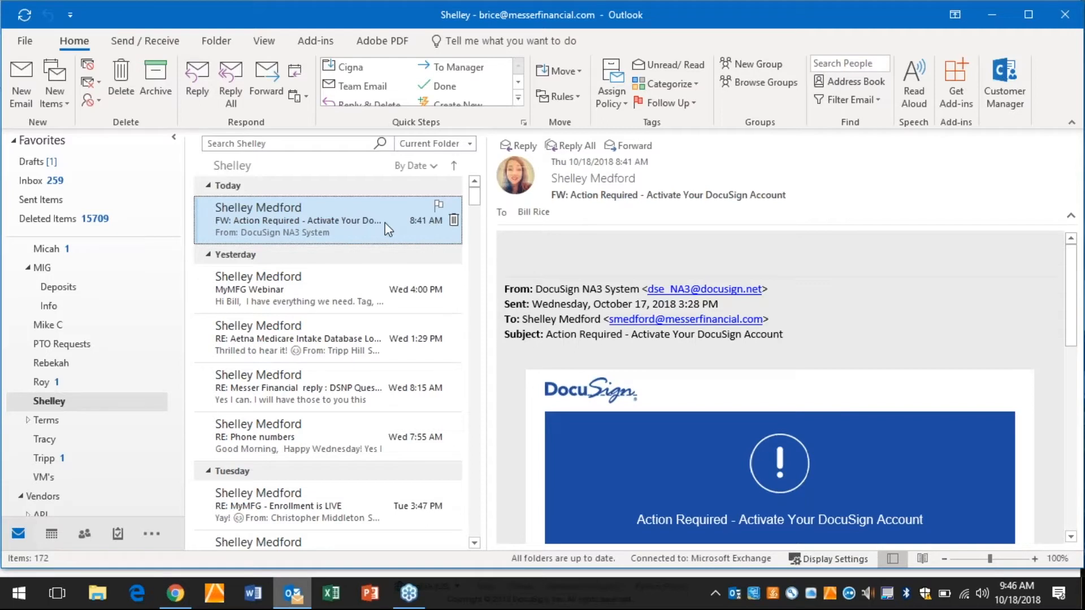
double_click(327, 221)
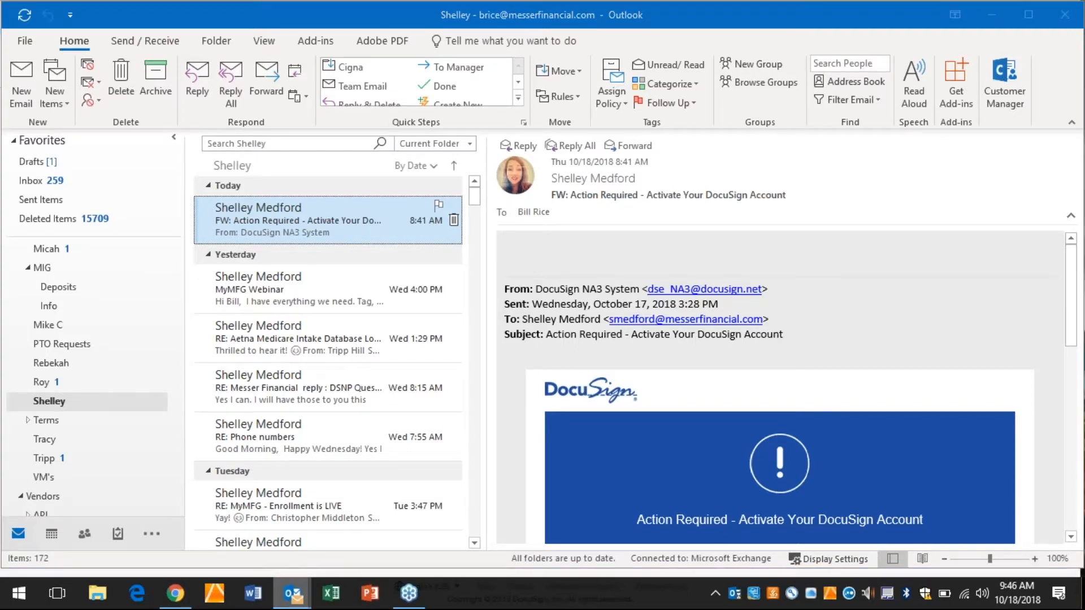
left_click_drag(1075, 244, 1073, 316)
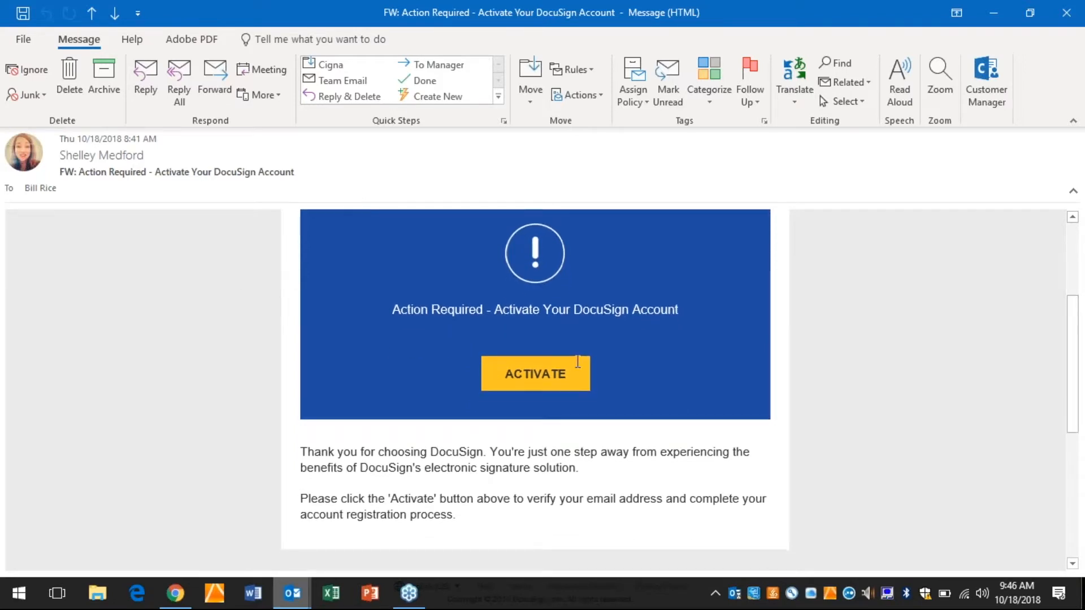
mouse_move(544, 384)
left_click(988, 14)
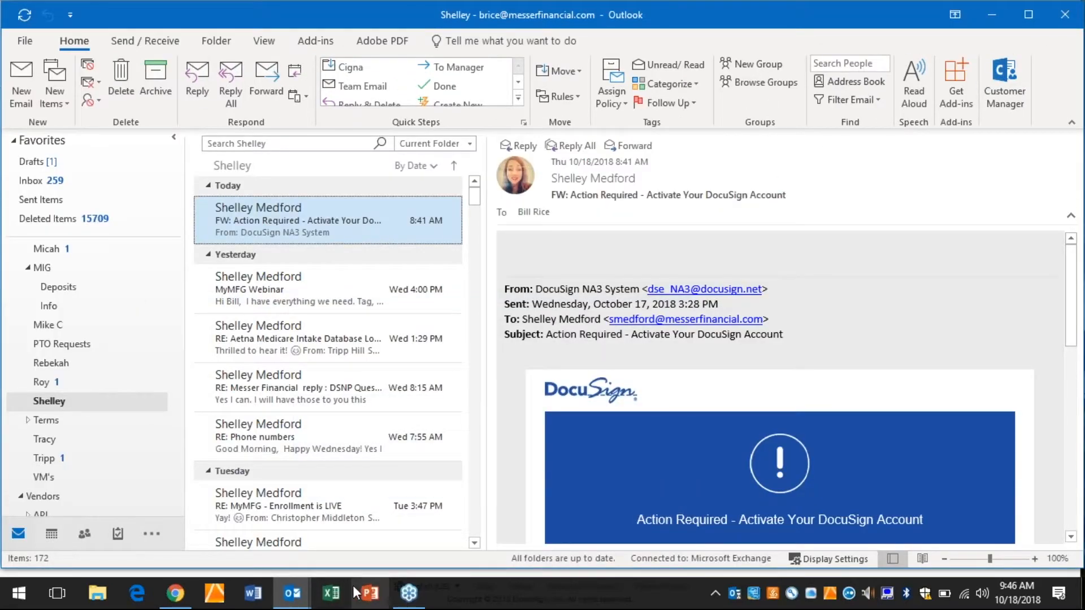
- Switch back to Chrome and log in to DocuSign with the agent's e-mail address and account password, declining to save the password
left_click(176, 593)
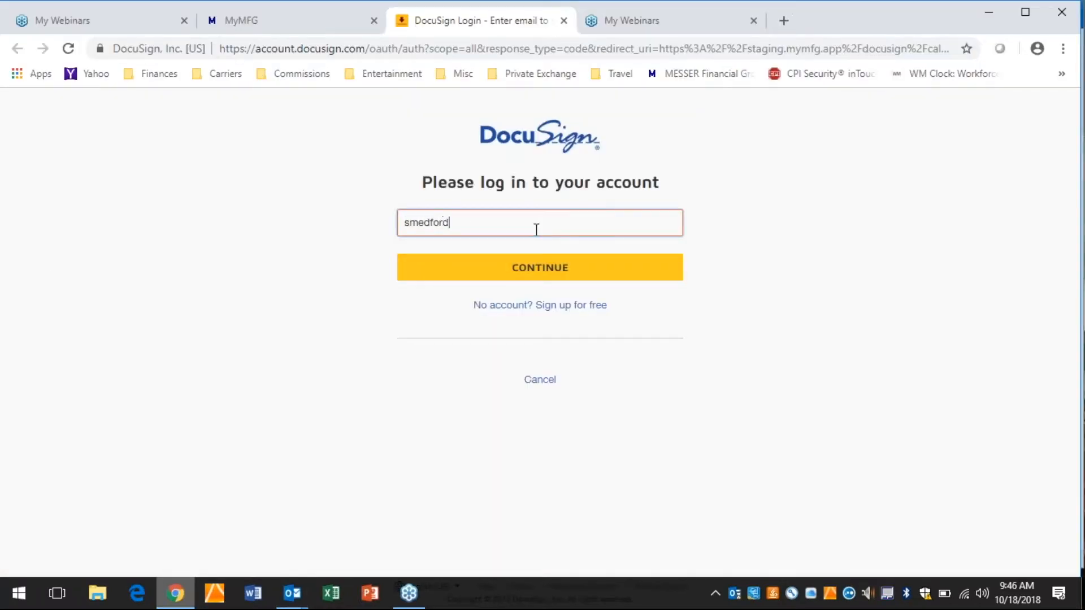
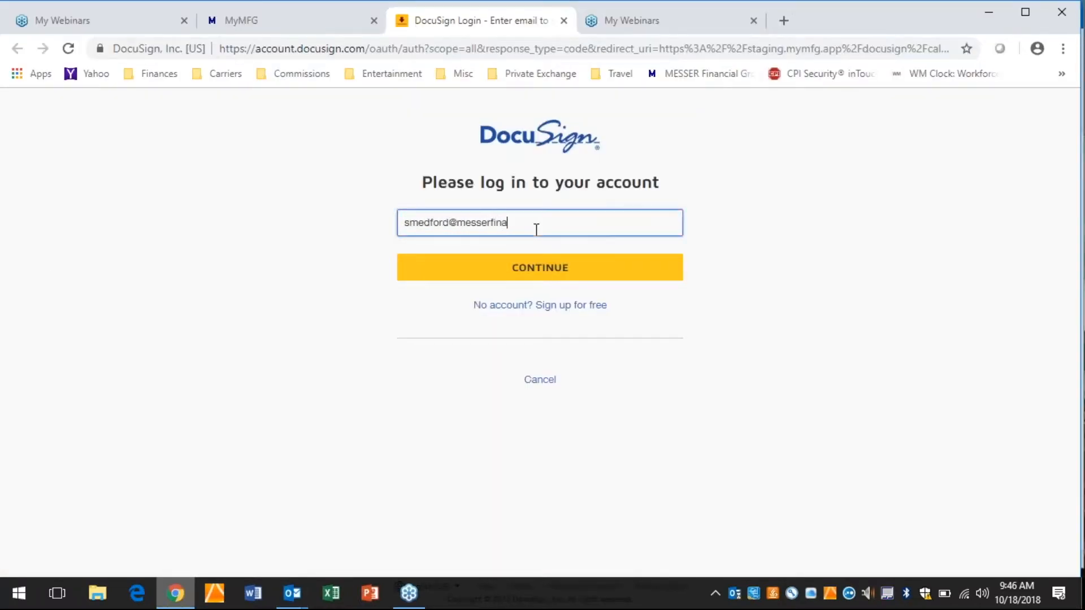
left_click(557, 274)
type("••••••••••••••")
left_click(542, 305)
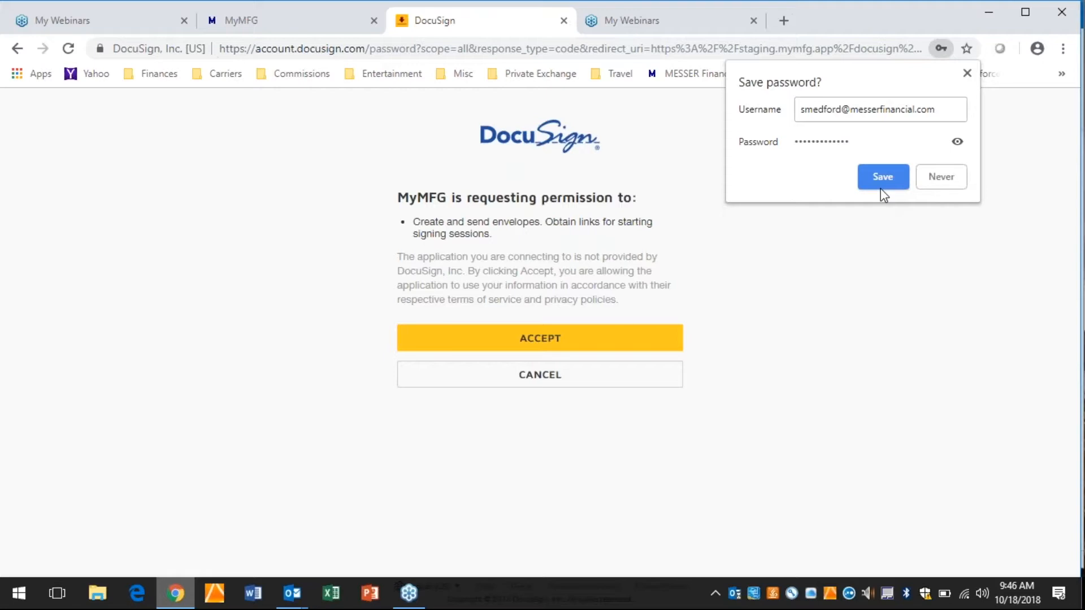
left_click(936, 171)
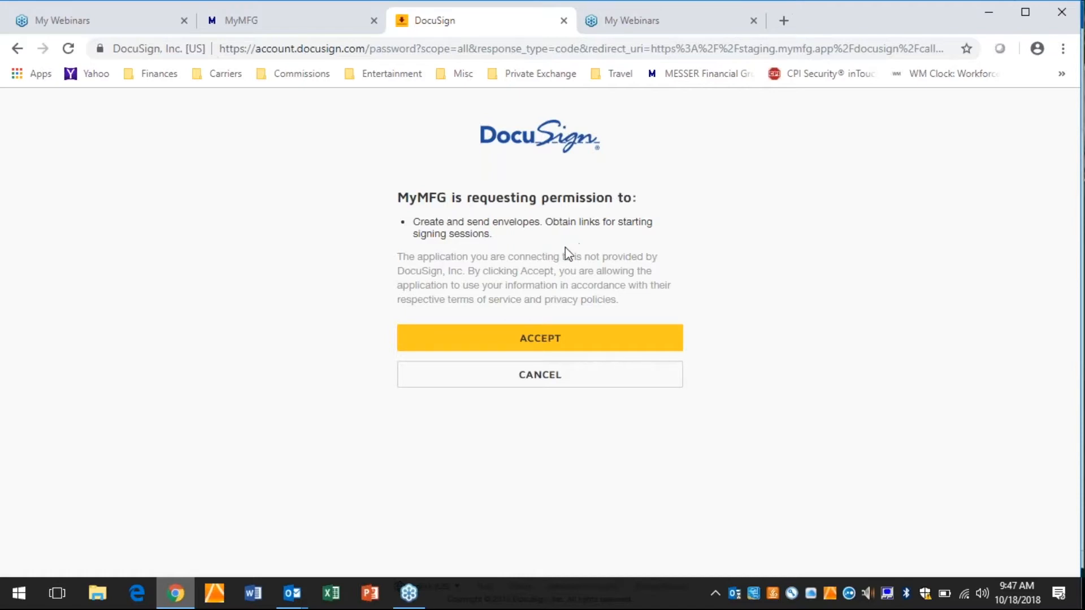
- Accept MyMFG's permission request in DocuSign, then sign and finish the agent's part of the Scope of Appointment form
left_click(540, 338)
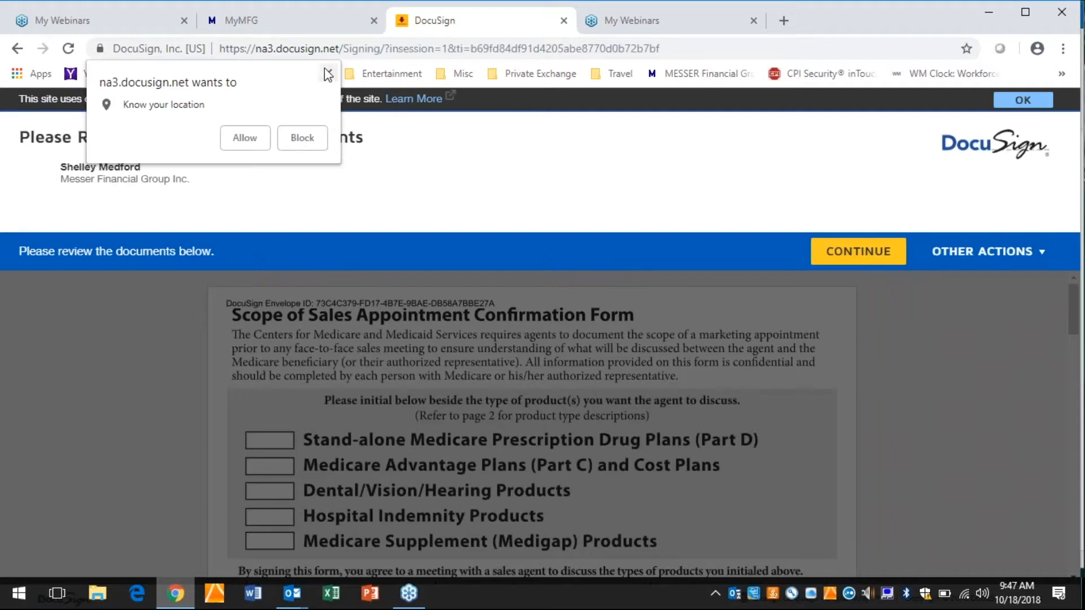
left_click(326, 77)
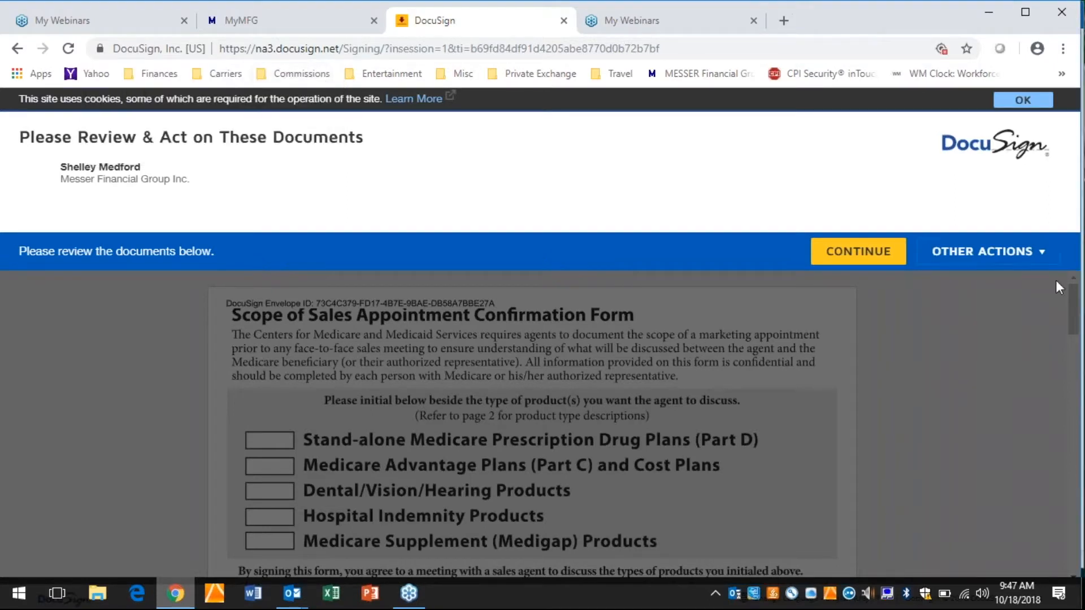
left_click(888, 254)
left_click_drag(1074, 214, 1069, 304)
left_click(351, 427)
left_click(879, 142)
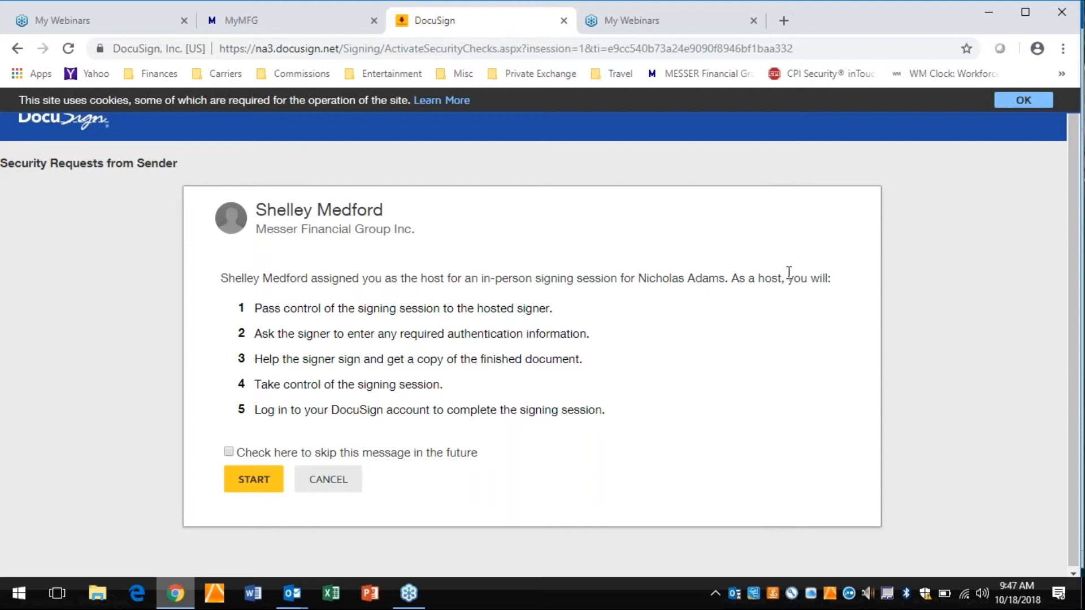
- Start the in-person signing session, pass control to the client, and agree to use electronic records and signatures
left_click(266, 479)
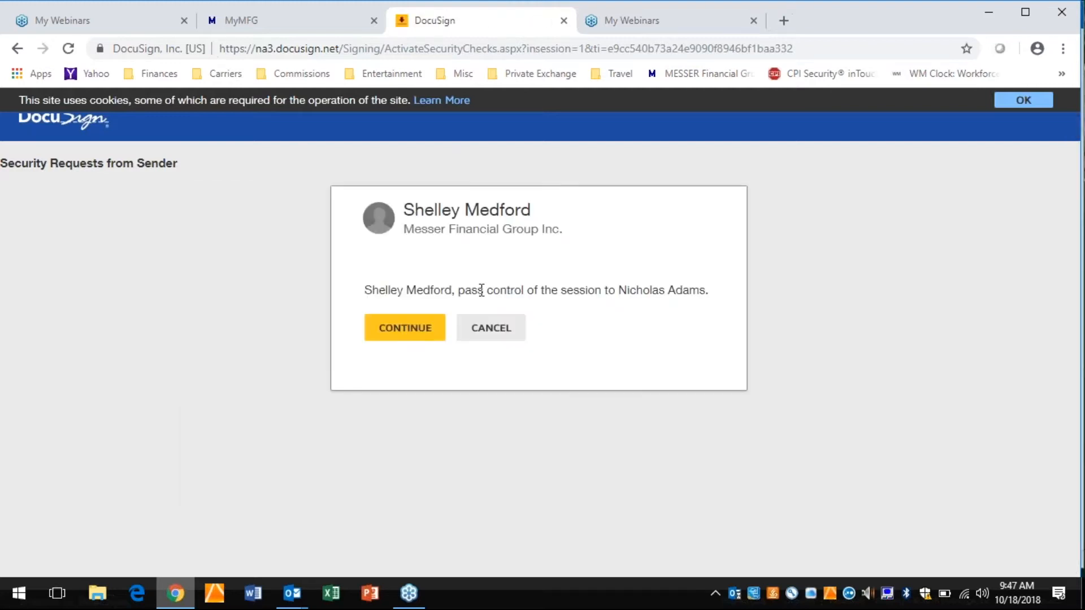
left_click(422, 334)
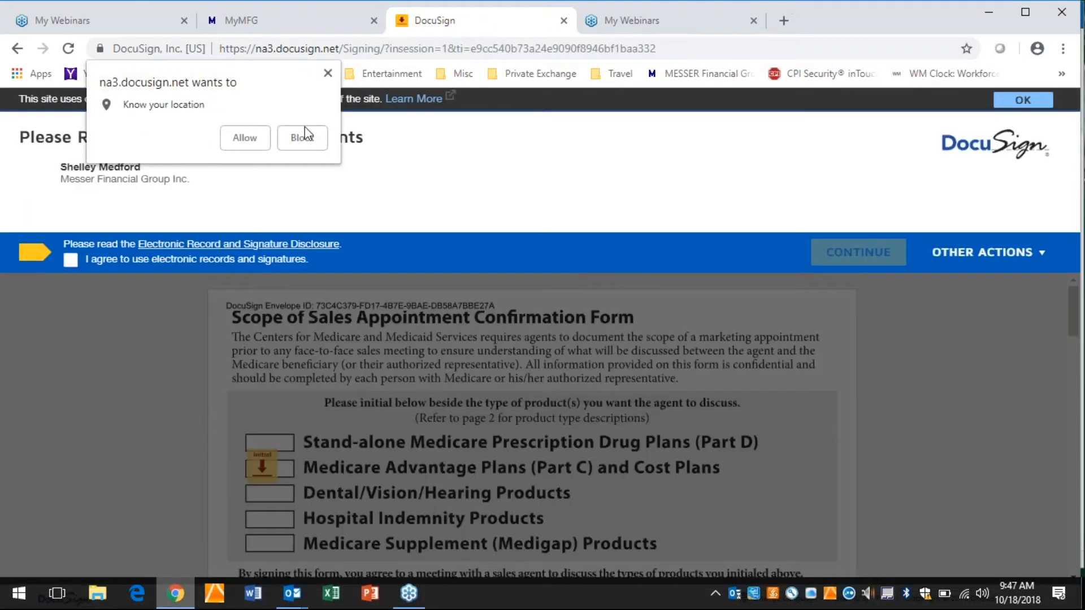
left_click(327, 76)
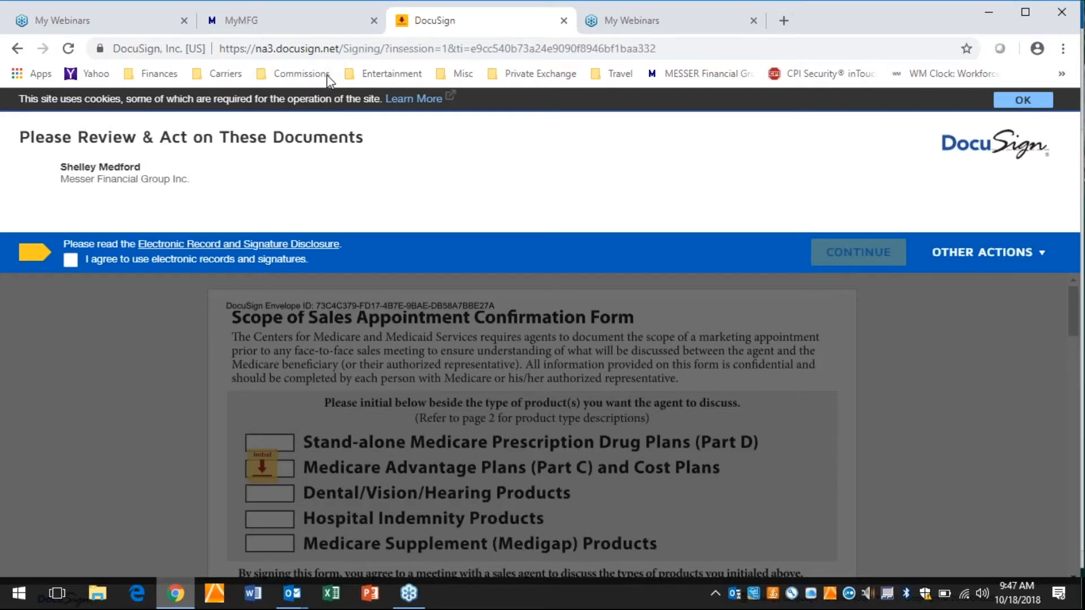
left_click(70, 260)
left_click(836, 252)
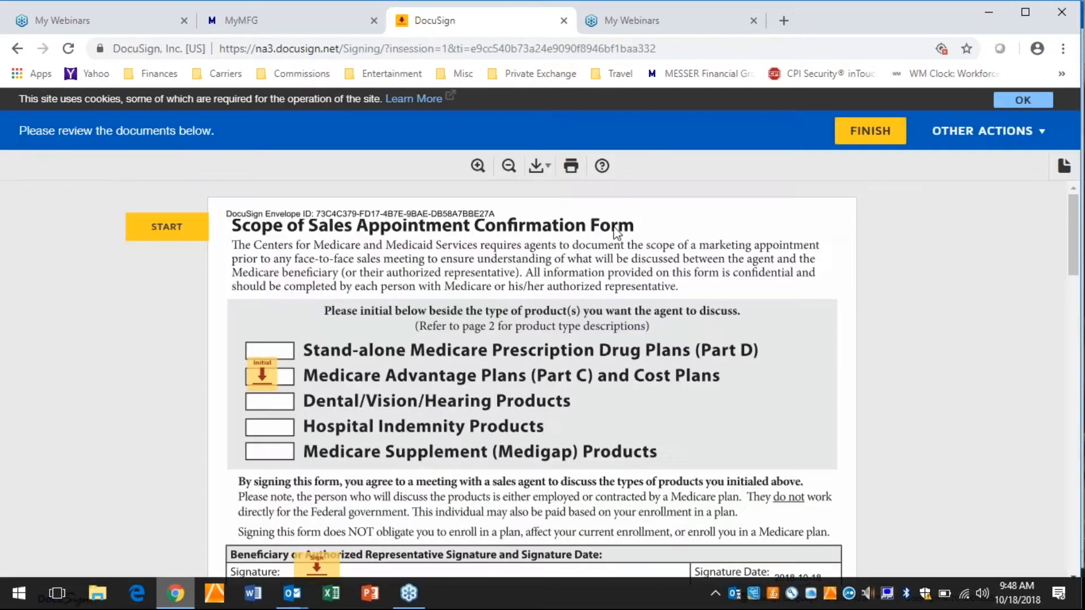
- Adopt the client's initials in the default style and place them beside Medicare Advantage Plans (Part C) and Cost Plans
left_click(269, 383)
left_click(269, 383)
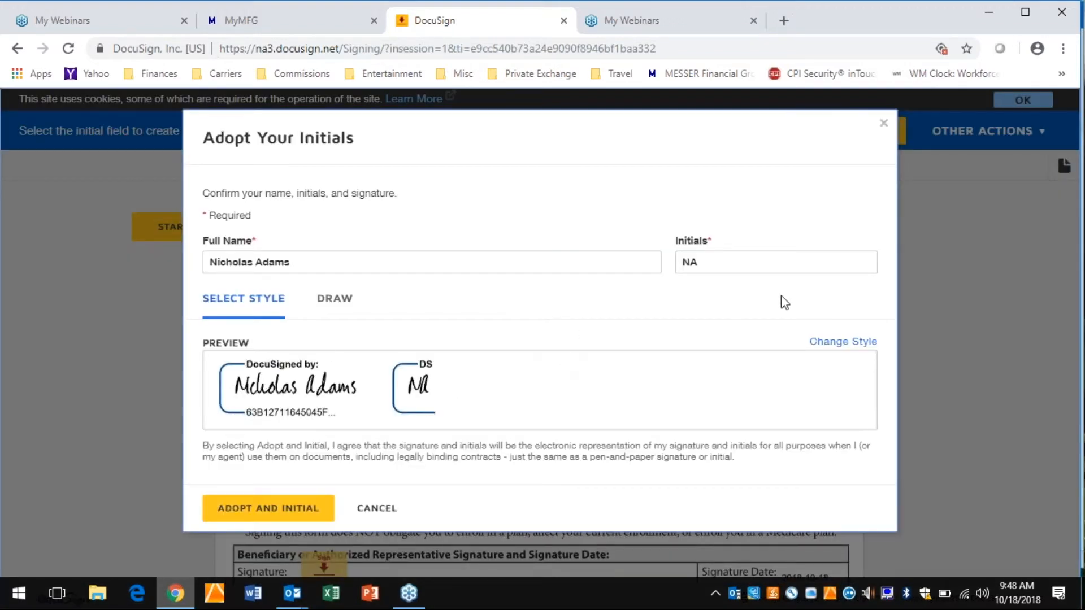
left_click_drag(652, 119, 710, 372)
left_click(710, 372)
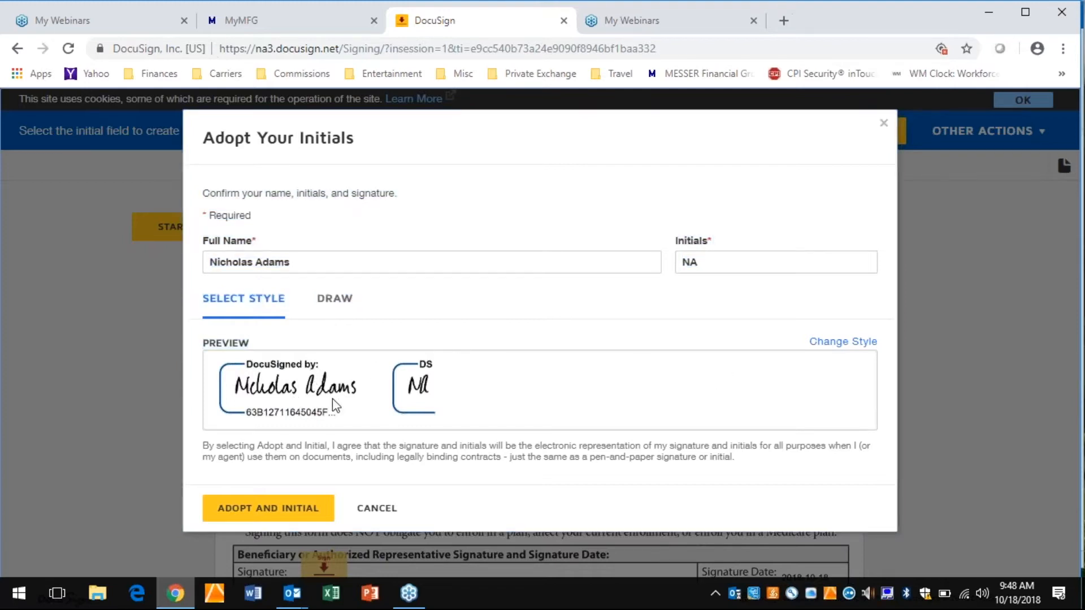
left_click(260, 507)
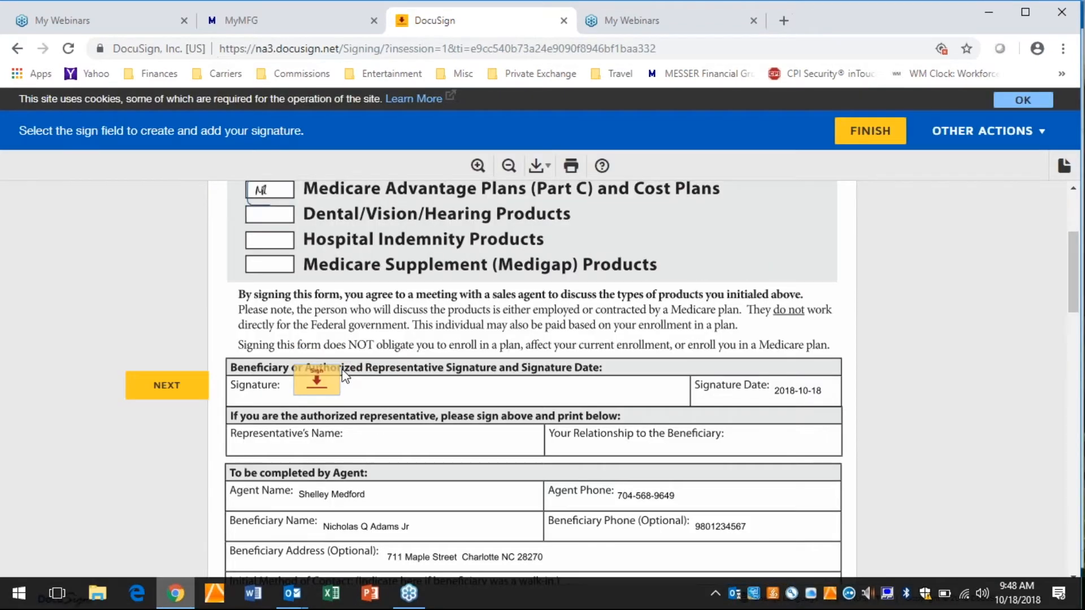
- Sign the beneficiary signature field and finish the document, requesting a copy at the agent's e-mail address
left_click(317, 387)
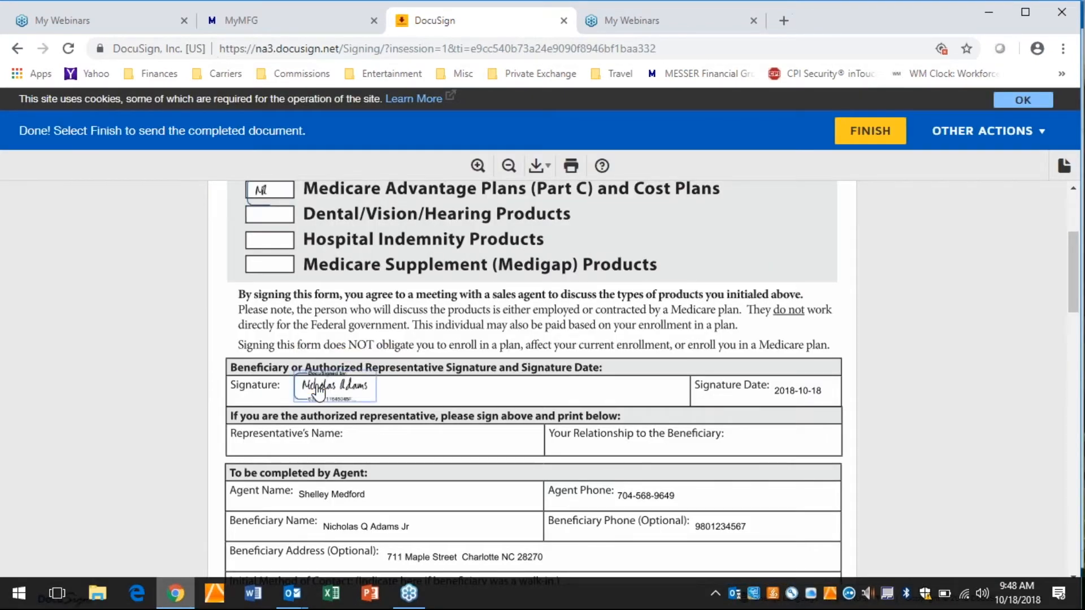
left_click(875, 134)
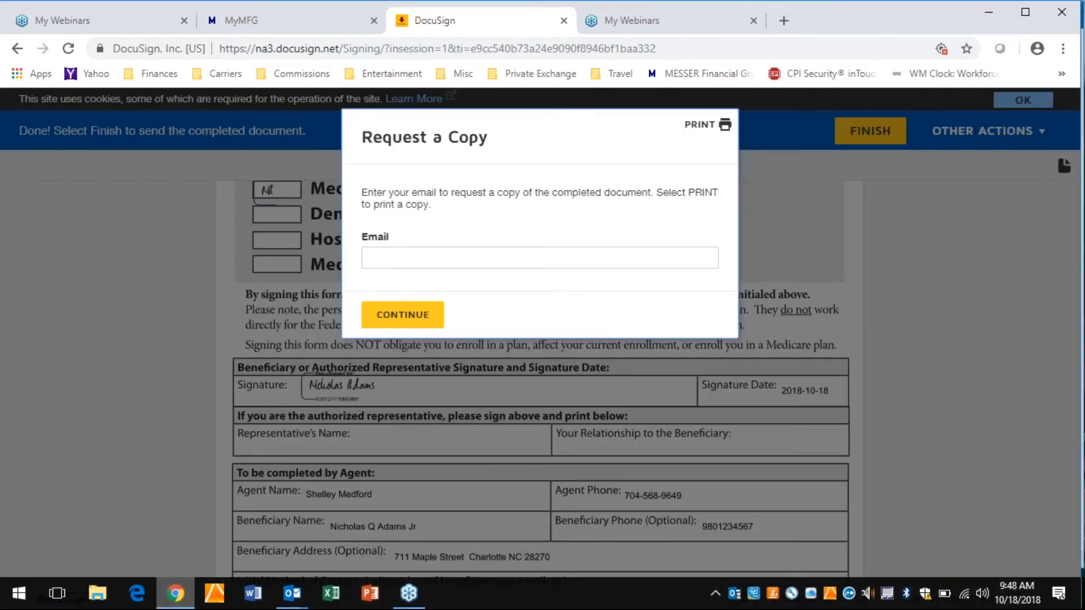
left_click(371, 256)
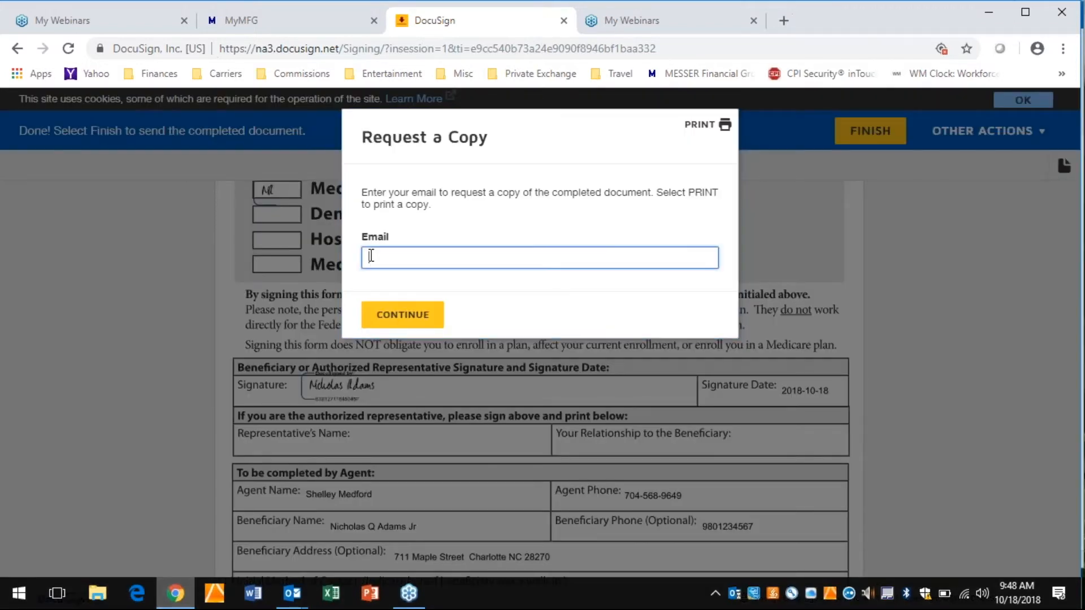
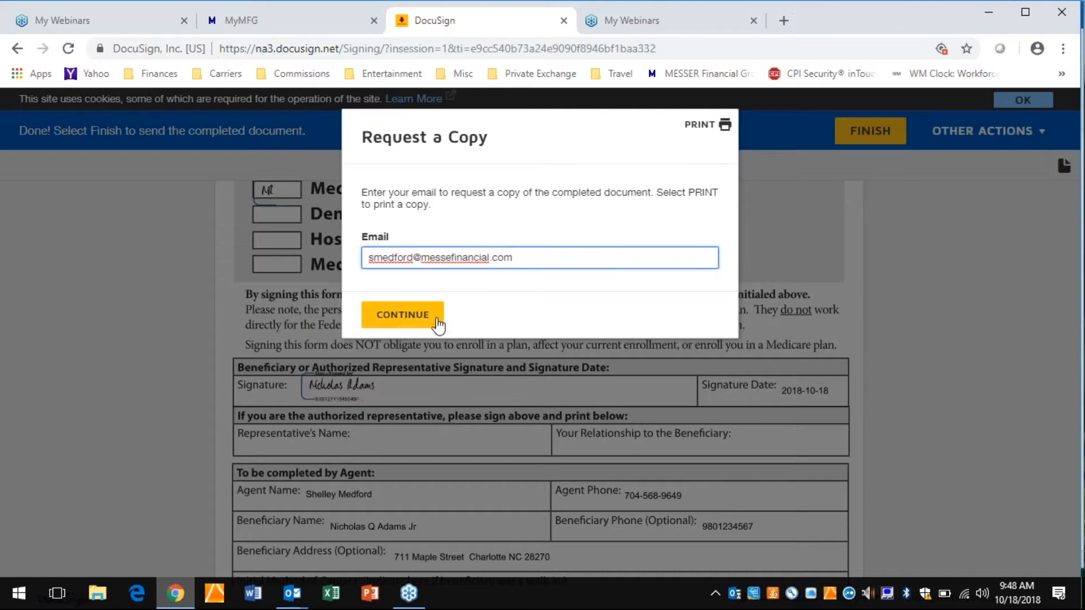
left_click(419, 326)
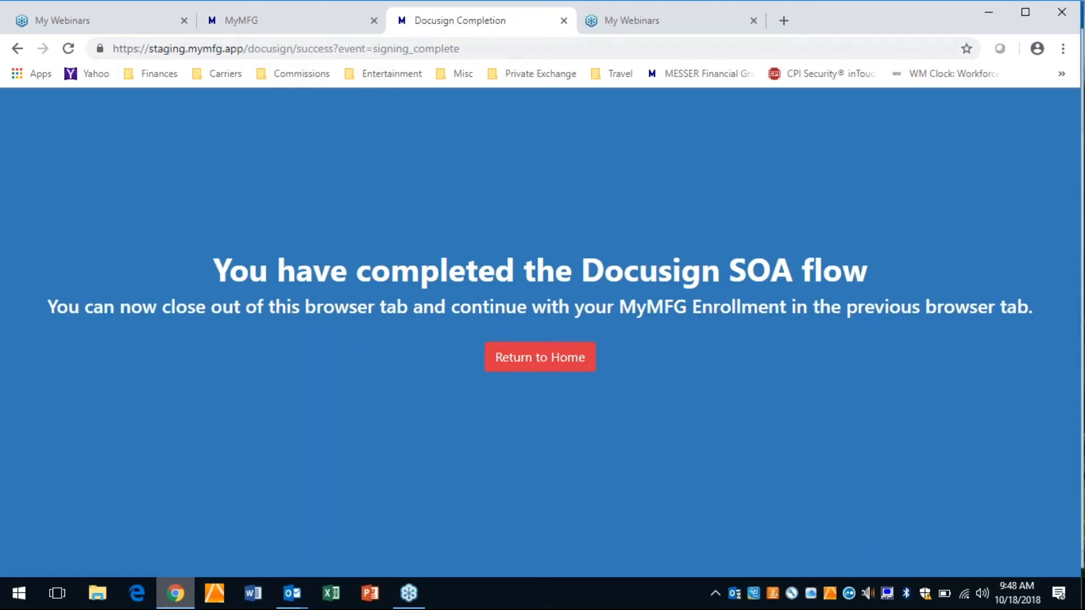
- Close the DocuSign completion page to return to the Humana MedAdvantage Enrollment Form, and show it full screen
left_click(563, 21)
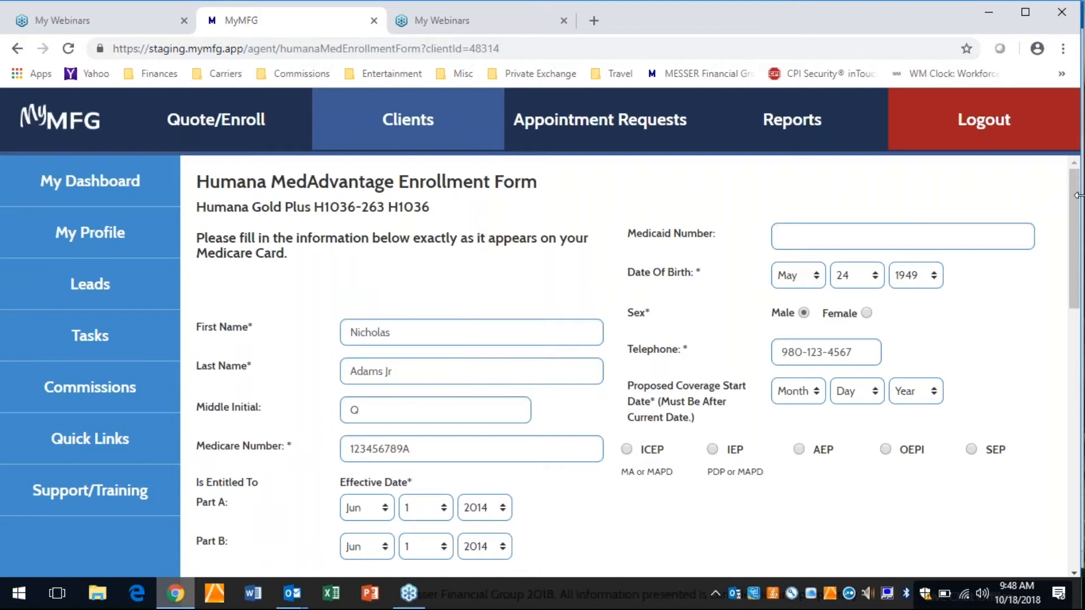
left_click_drag(1073, 198, 1073, 204)
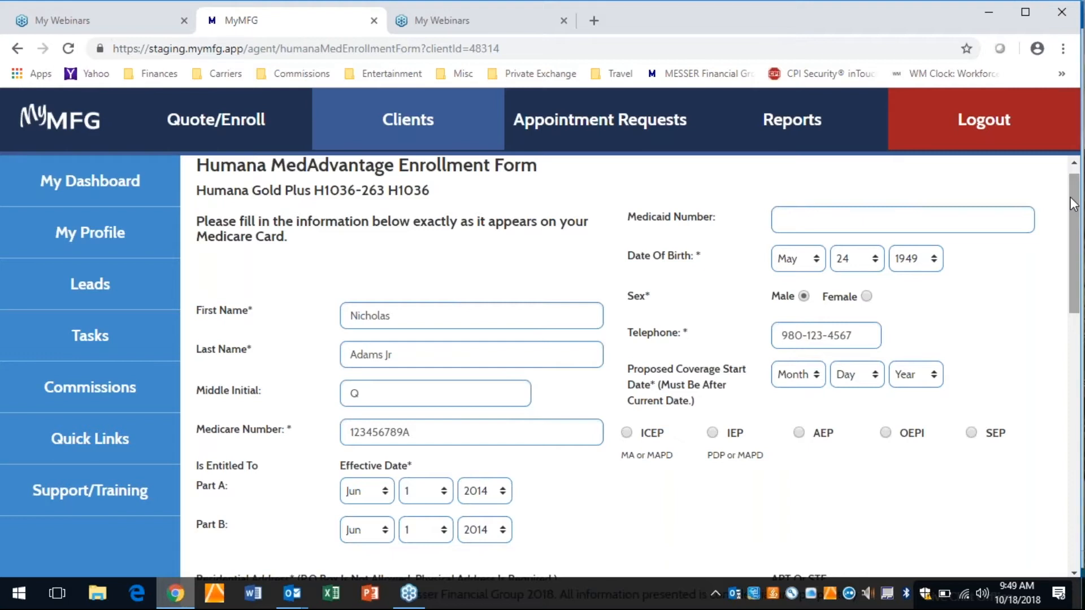
key("F11")
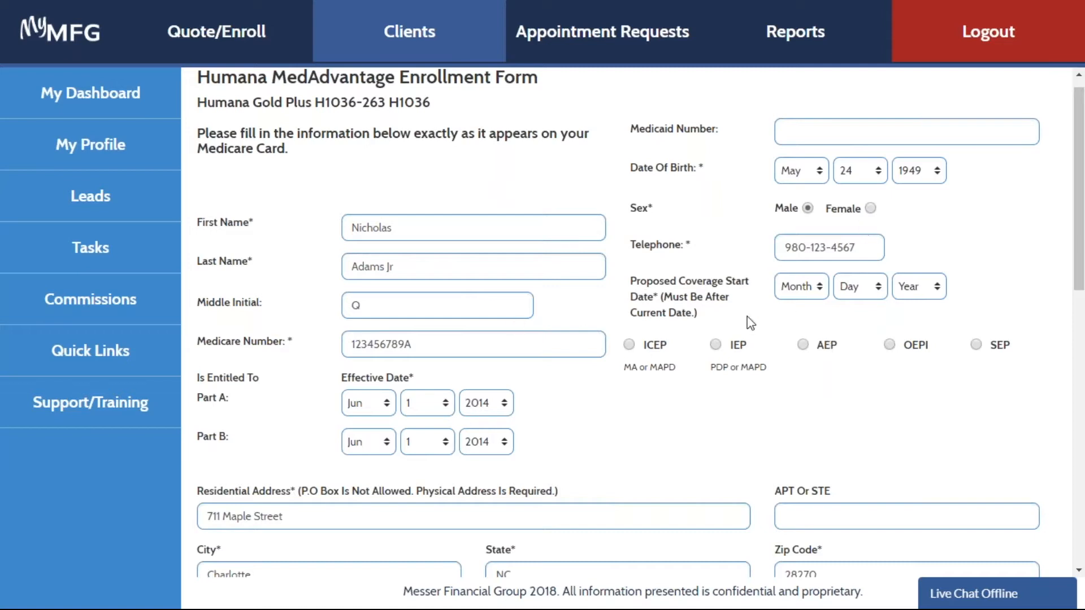
- Set the proposed coverage start date to Jan 1, 2019, and choose AEP as the election period
left_click(814, 293)
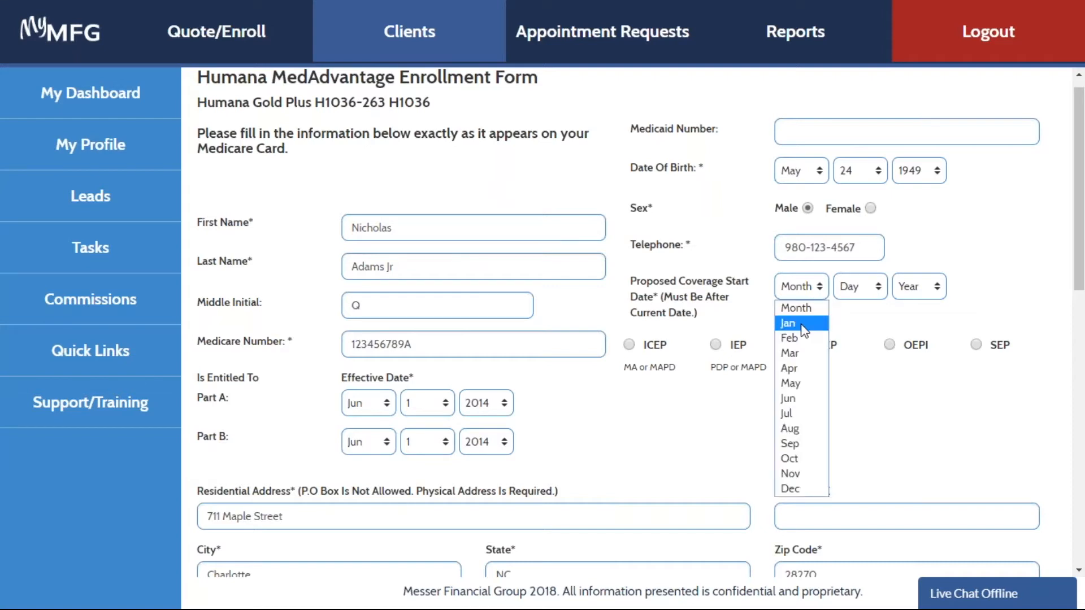
left_click(797, 317)
left_click(863, 291)
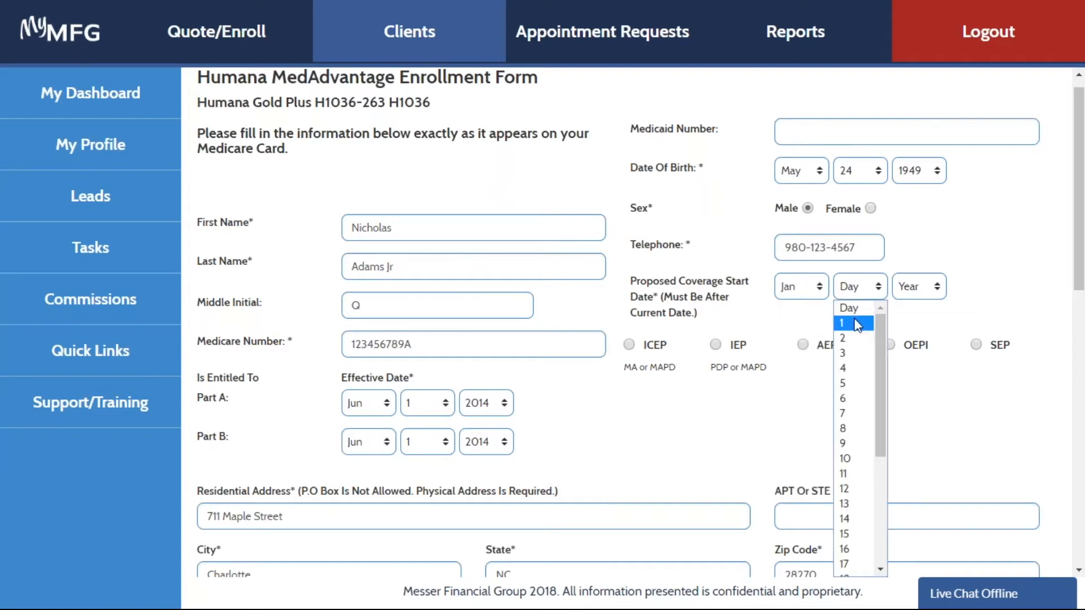
left_click(856, 323)
left_click(917, 299)
left_click(909, 321)
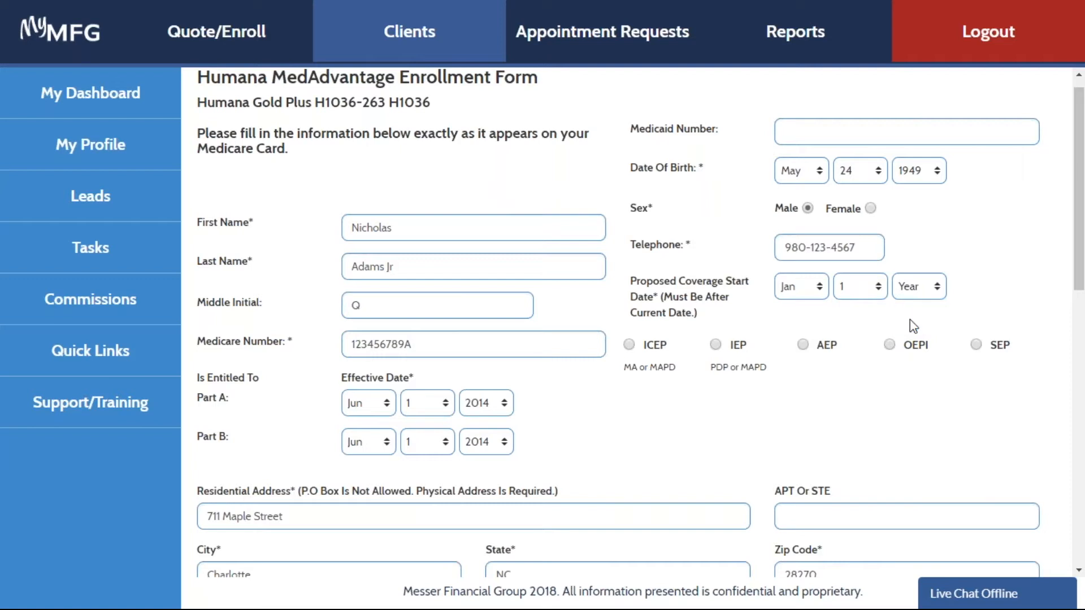
left_click(803, 345)
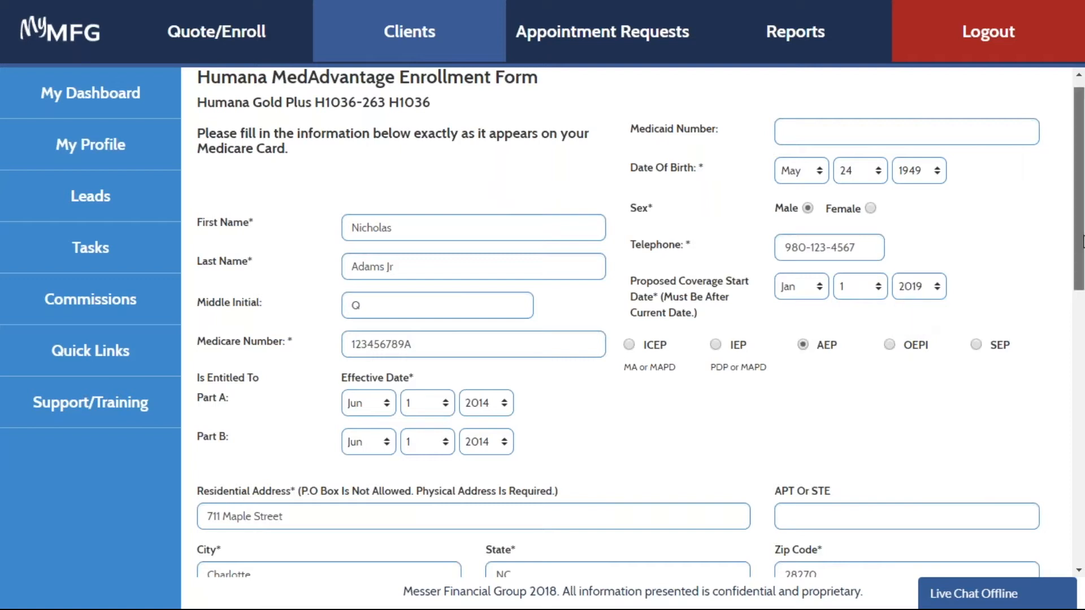
- Mark the mailing address as same as residential, enter the primary care physician's name with existing patient set to Yes, and save the form
left_click_drag(1082, 245, 1082, 420)
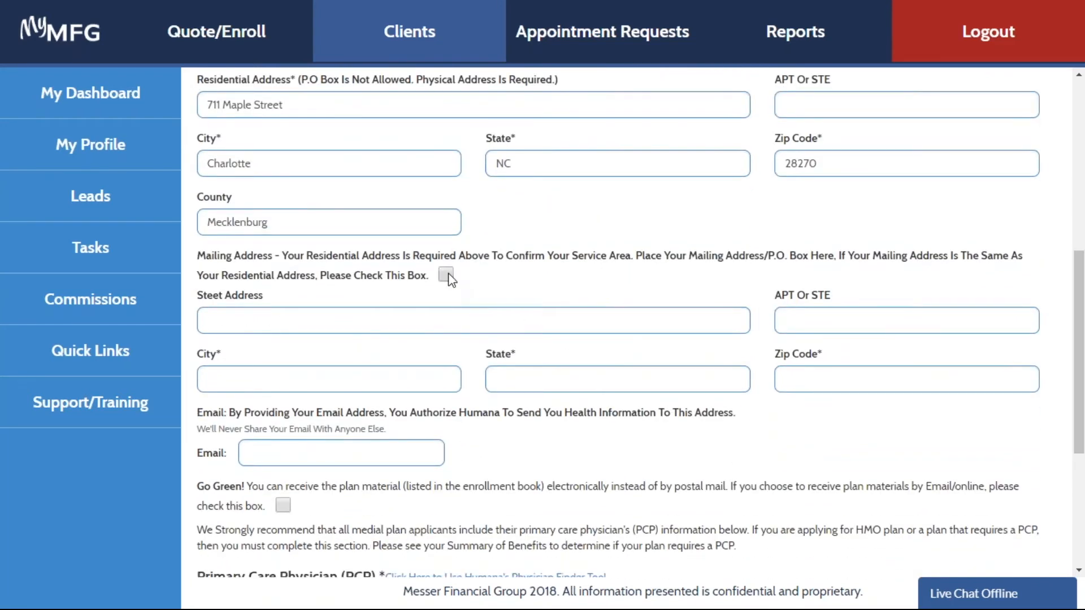
left_click(446, 275)
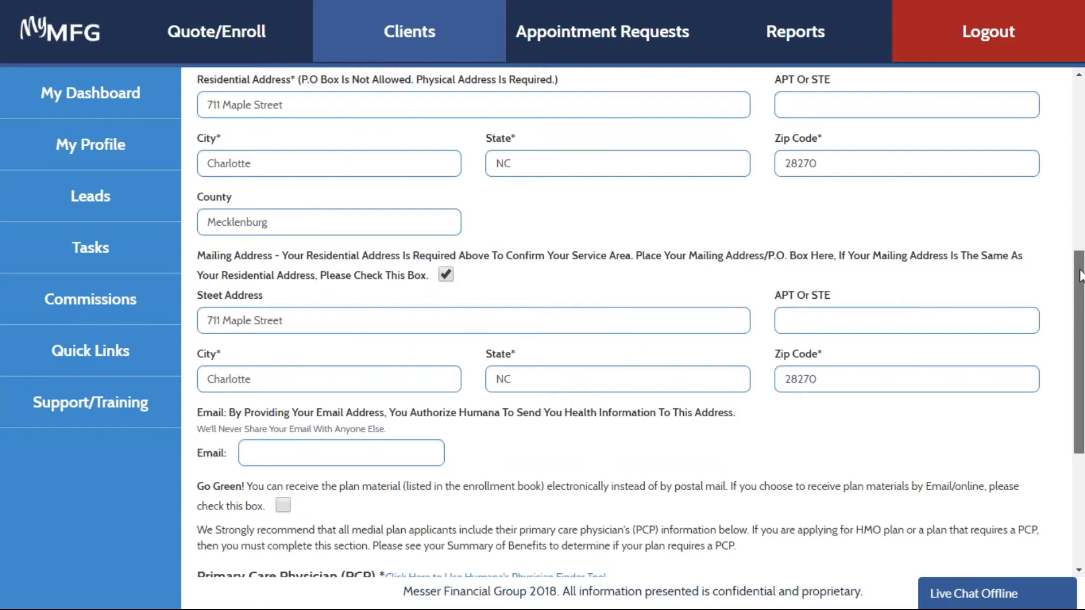
left_click_drag(1080, 275, 1082, 393)
left_click(370, 368)
key("Tab")
left_click(475, 401)
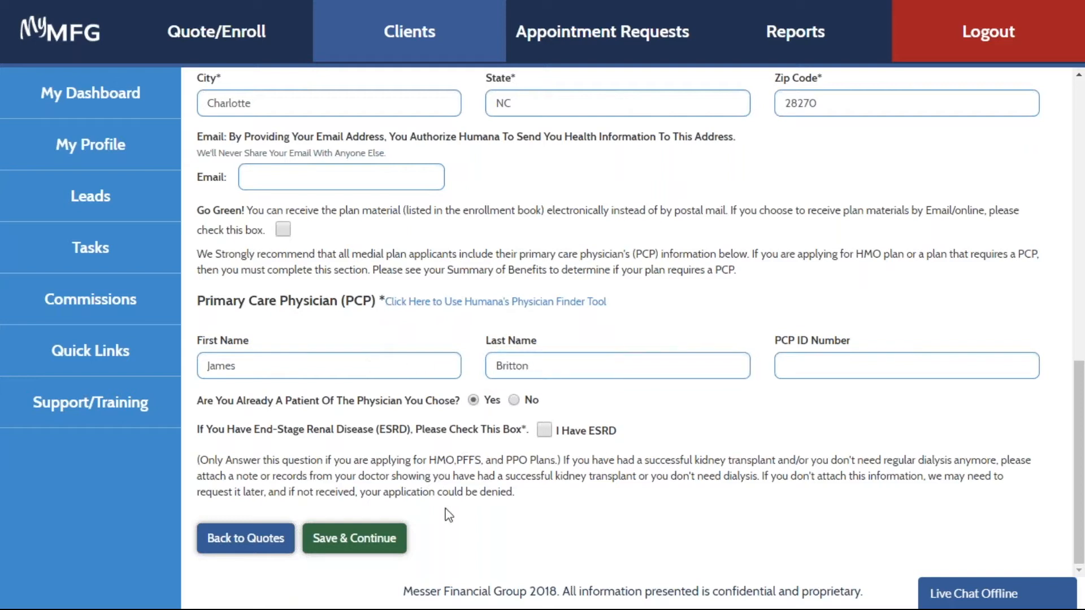
left_click(382, 543)
- Answer No to the other-coverage, new-to-Medicare and chronic disease diagnosis questions, and save the page
left_click_drag(1079, 249, 1082, 500)
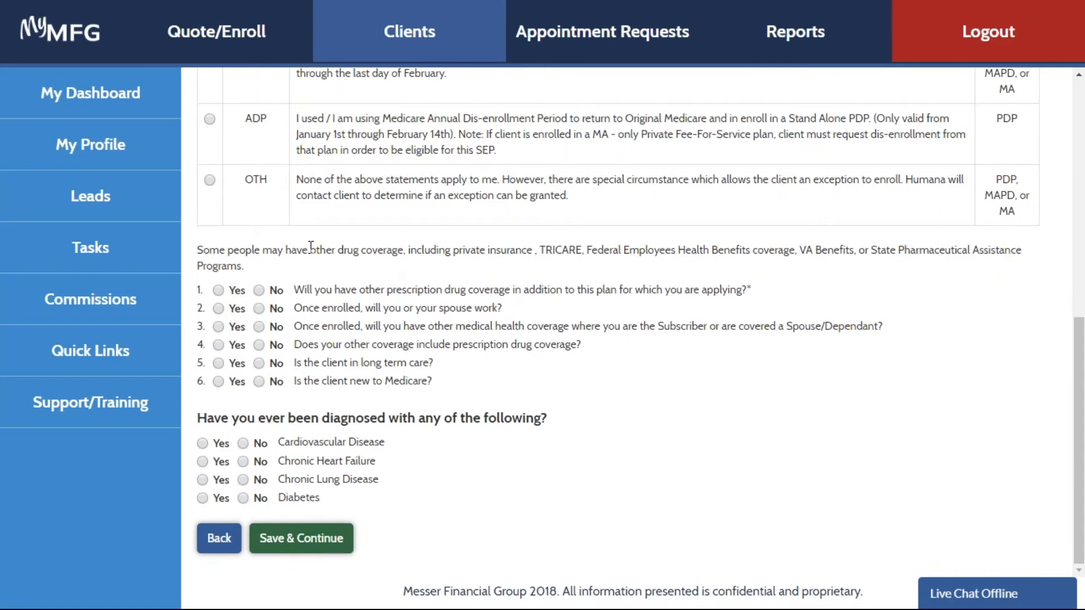
left_click(257, 293)
left_click(259, 346)
left_click(259, 381)
left_click(243, 444)
left_click(243, 461)
left_click(243, 481)
left_click(283, 540)
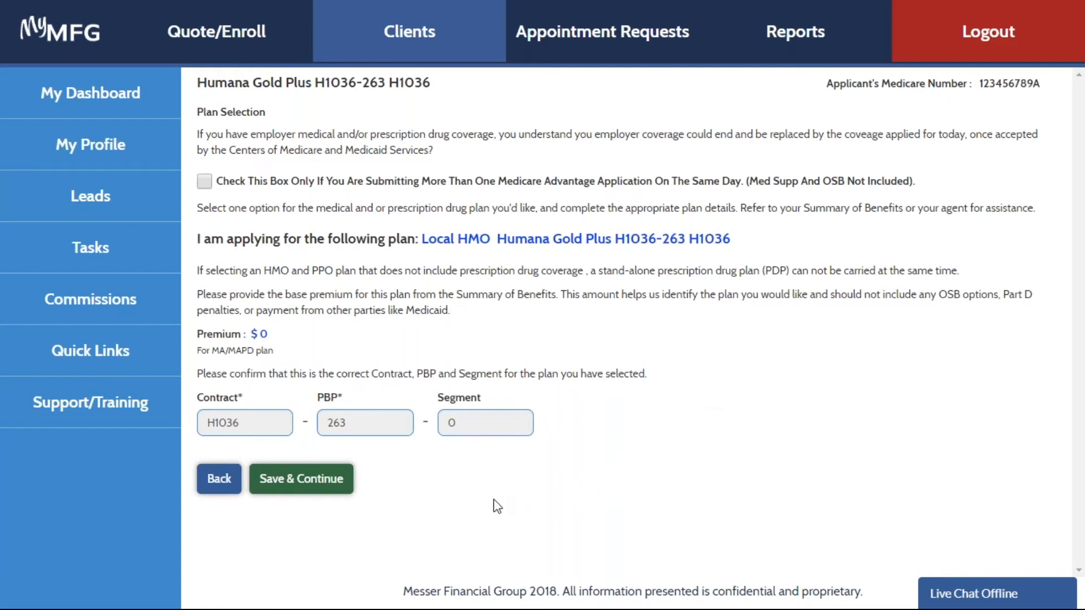
- Accept the Humana Gold Plus H1036-263 plan selection and save Social Security Benefit Check Deduction as the premium payment option
left_click(324, 484)
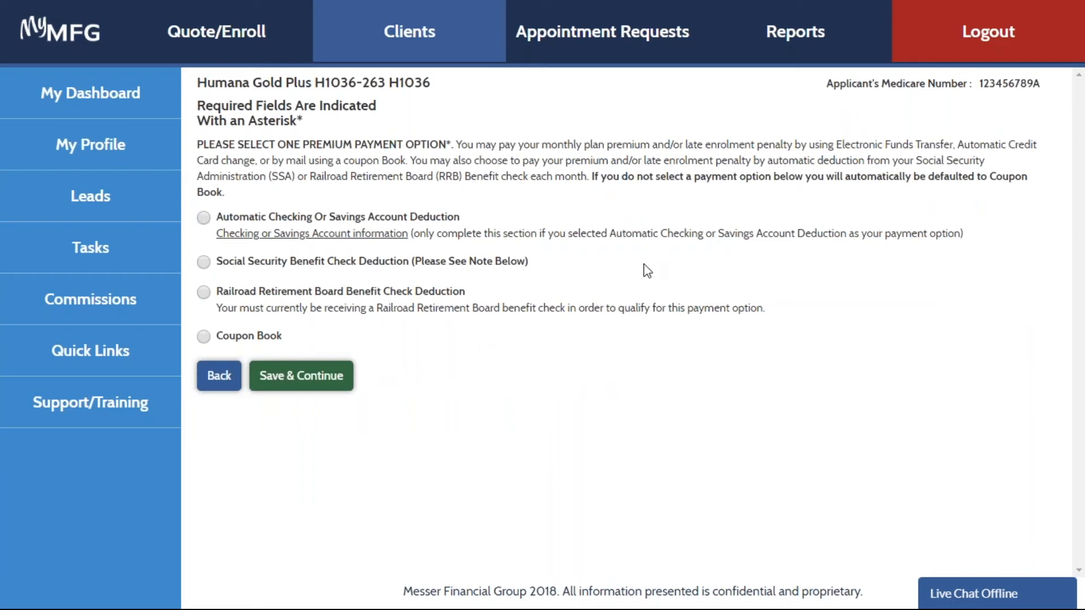
left_click(206, 262)
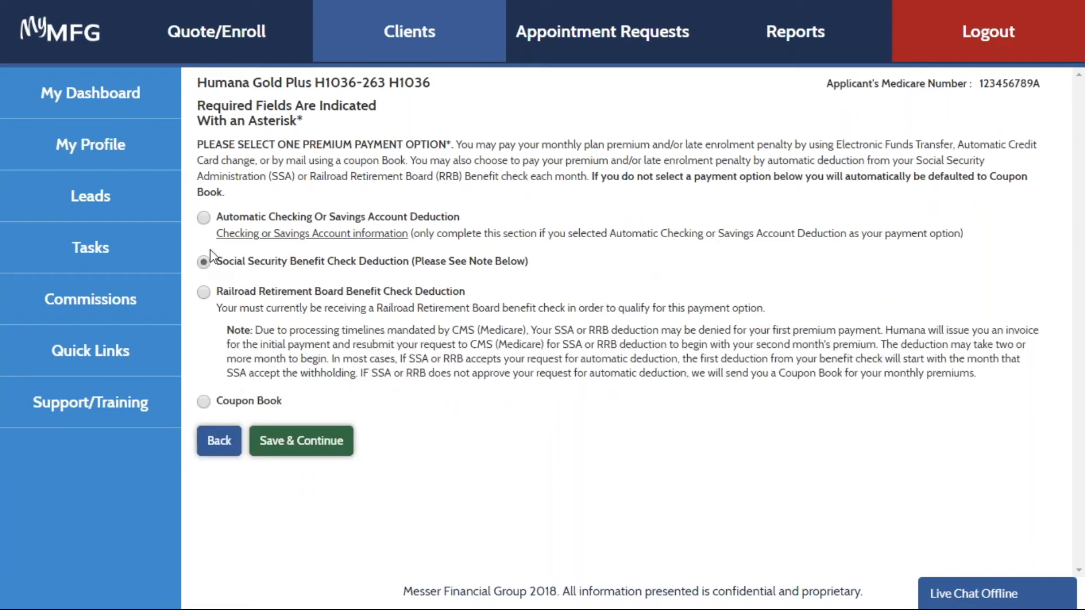
left_click(339, 449)
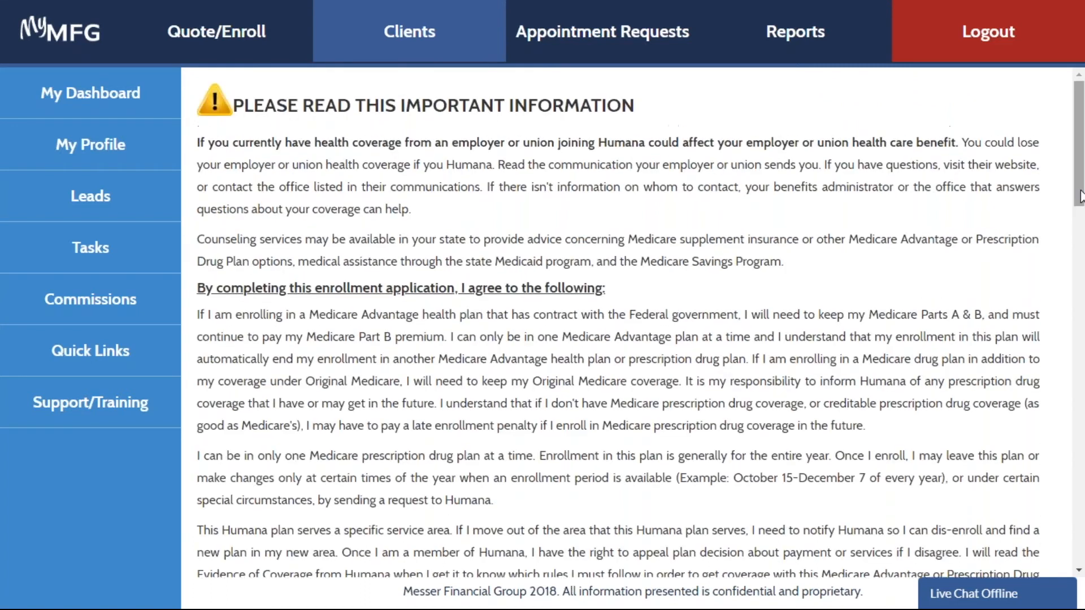
- Continue past the important information, sign with the applicant's full name, and submit the enrollment application
left_click_drag(1081, 191, 1080, 567)
left_click(305, 535)
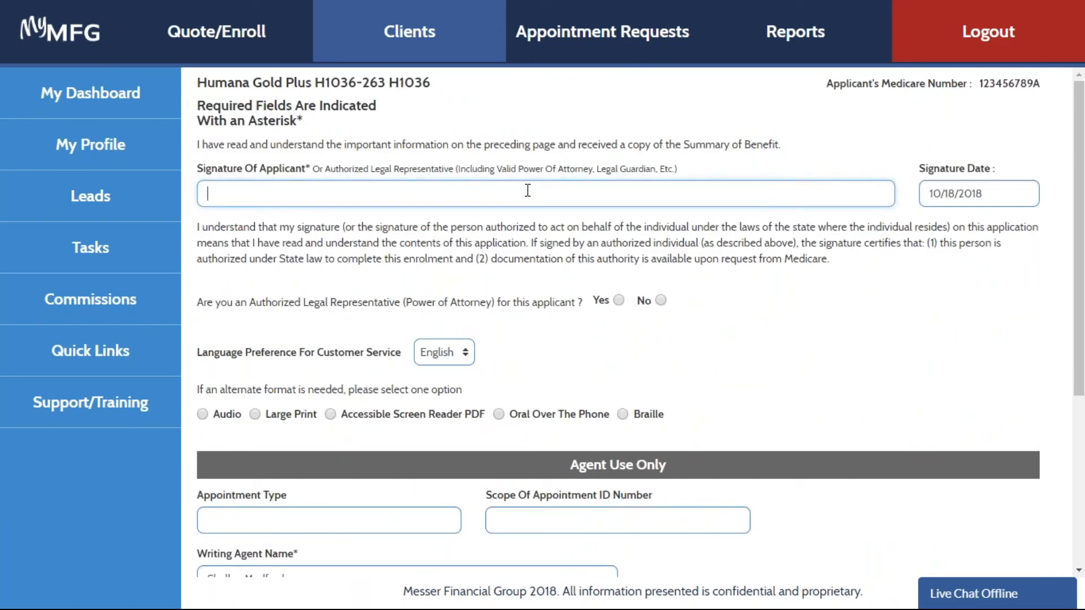
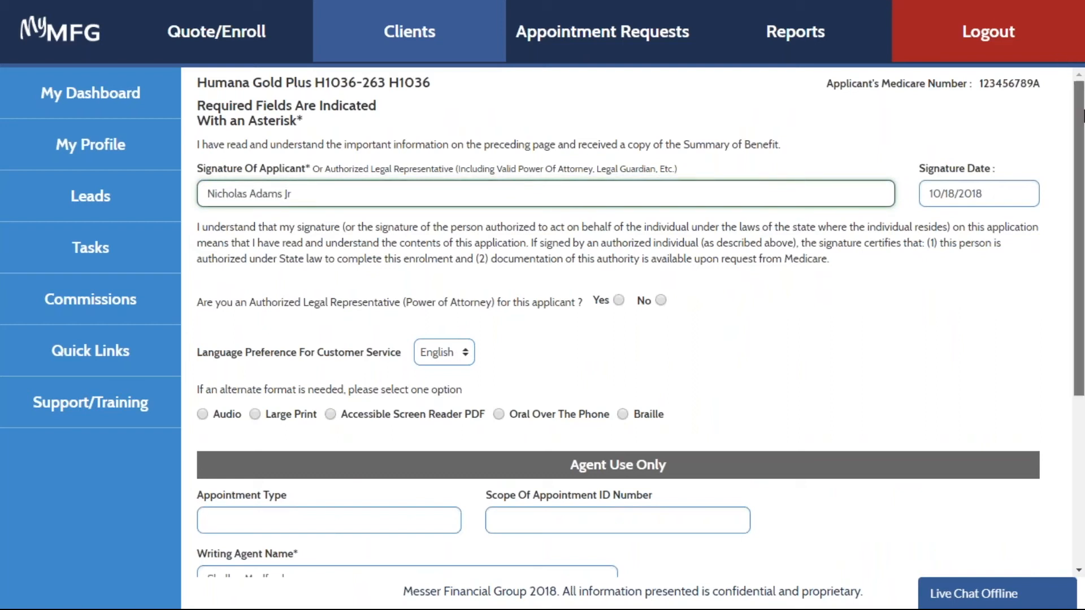
left_click_drag(1081, 120, 1065, 295)
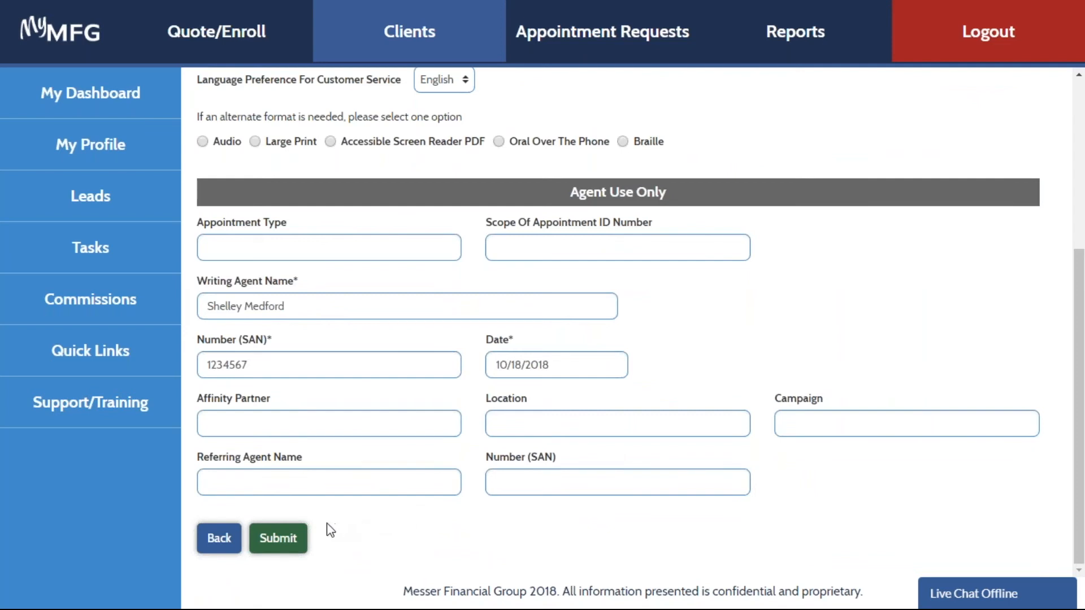
left_click(287, 541)
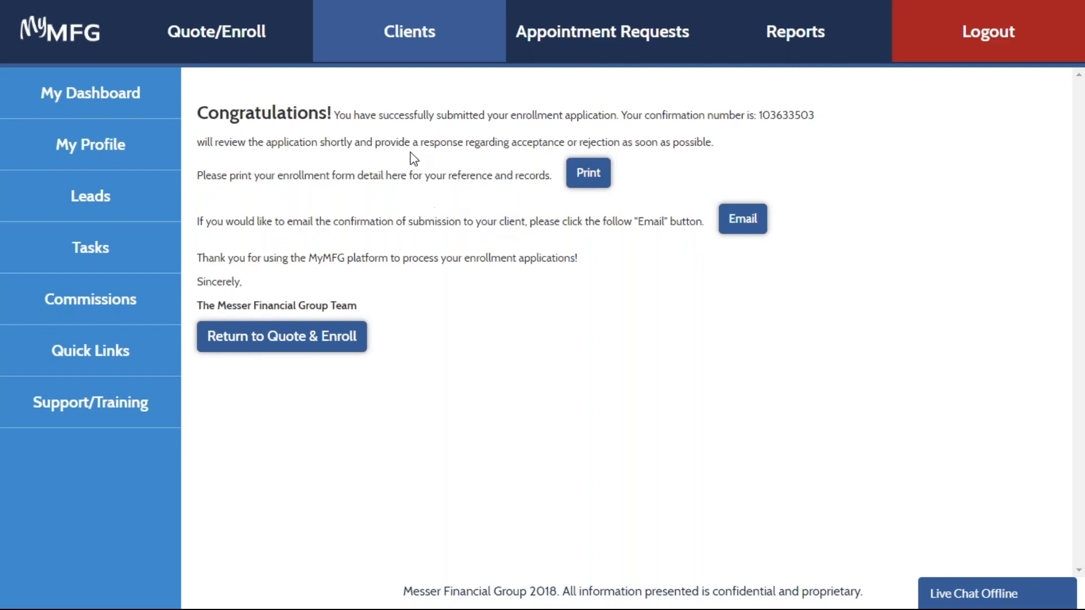
- Search the client list by the client's first name, open the enrolled client's profile, and check its Enrollment History
left_click(415, 42)
left_click(356, 336)
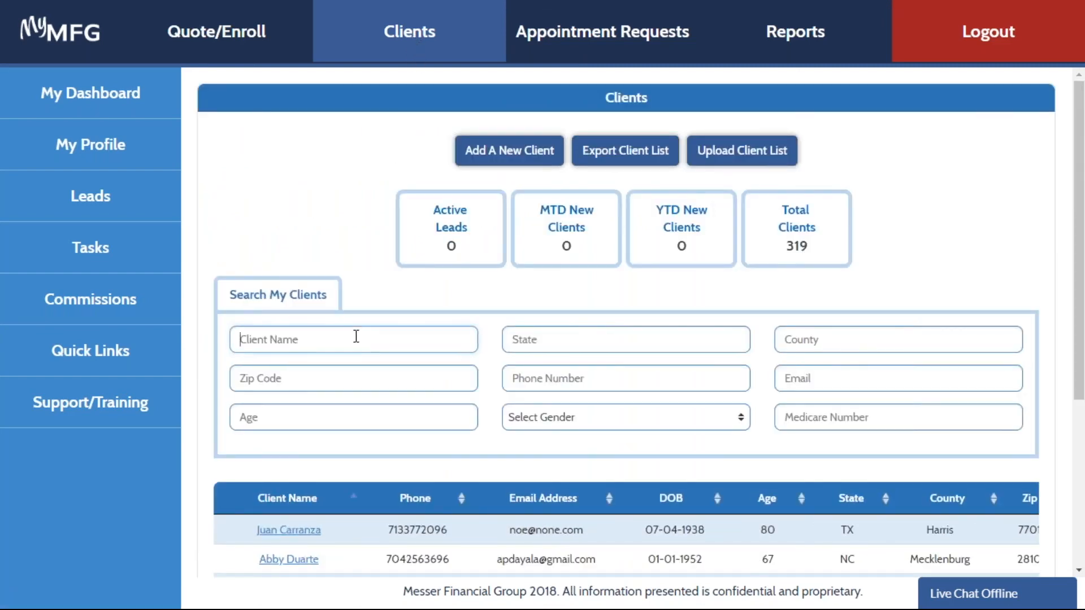
type("Nicholas")
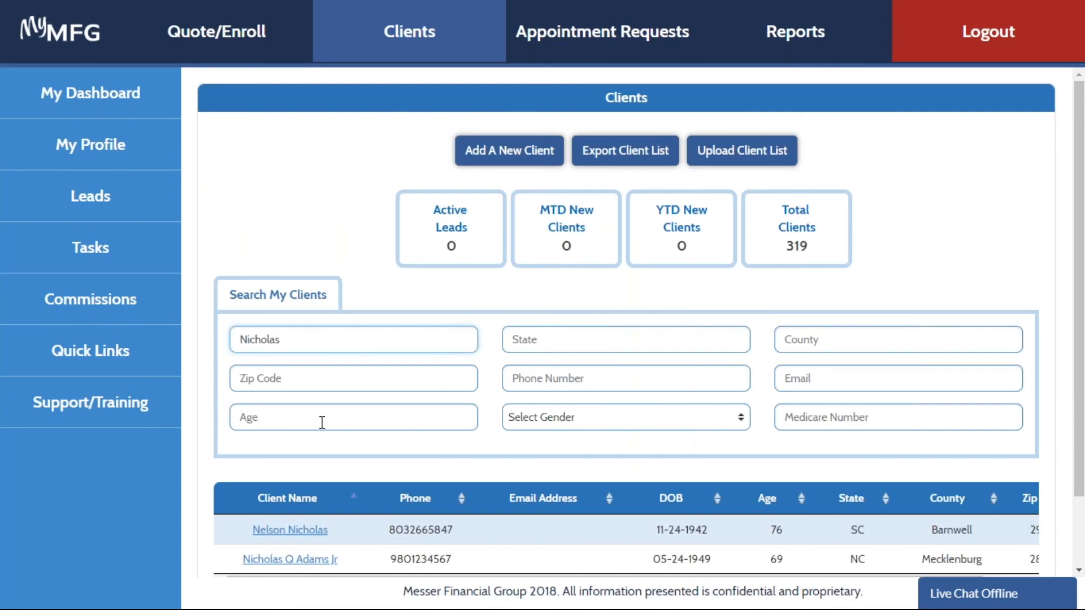
left_click(289, 560)
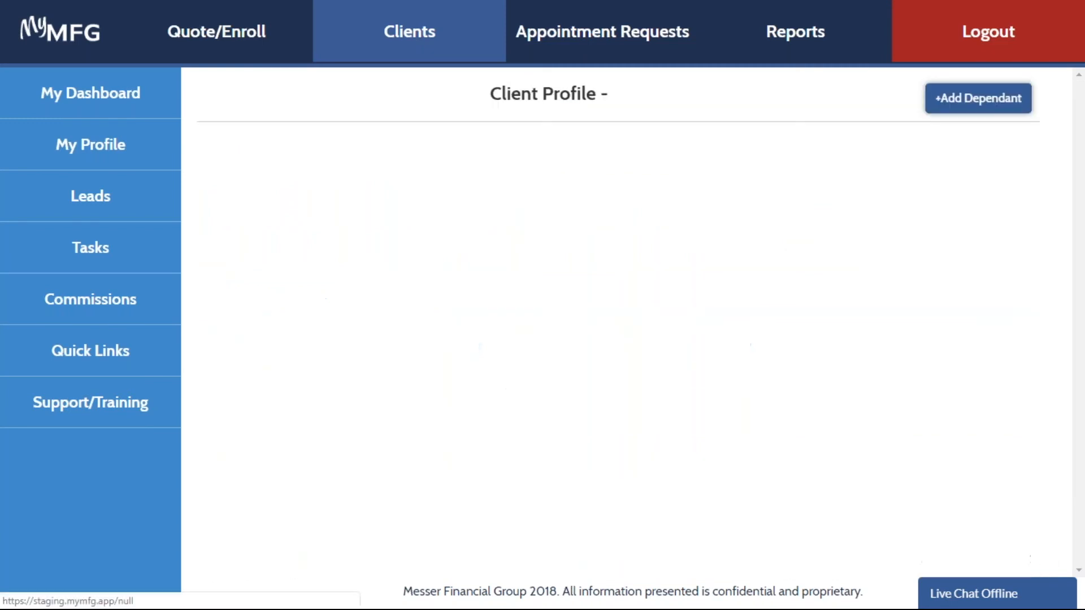
left_click_drag(1082, 148, 1082, 531)
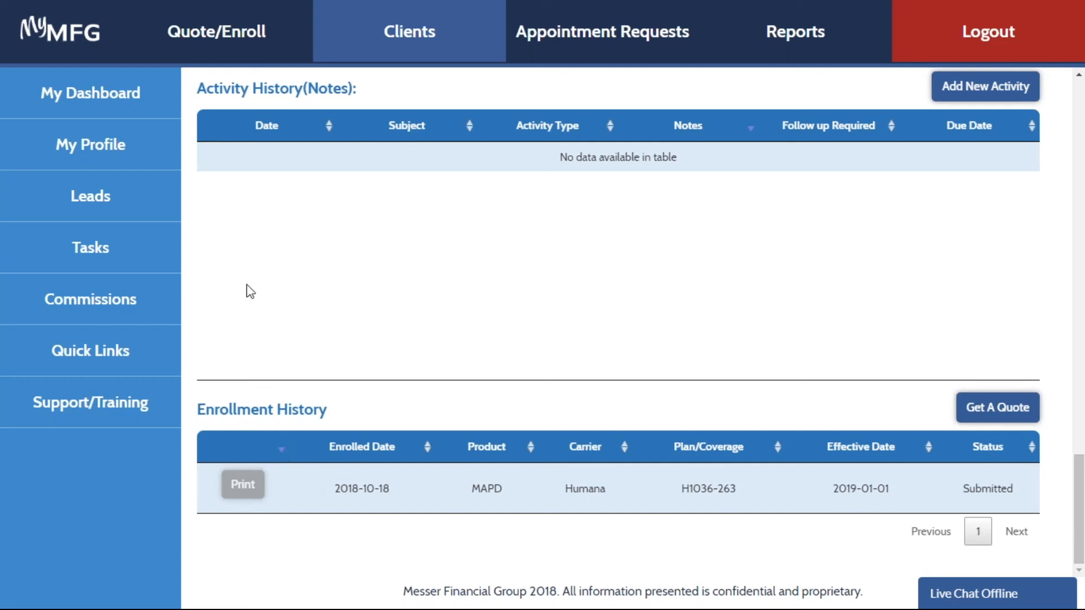
- Open the dashboard and review the 10/2018 submitted applications in the chart and the sales and client totals
left_click(93, 95)
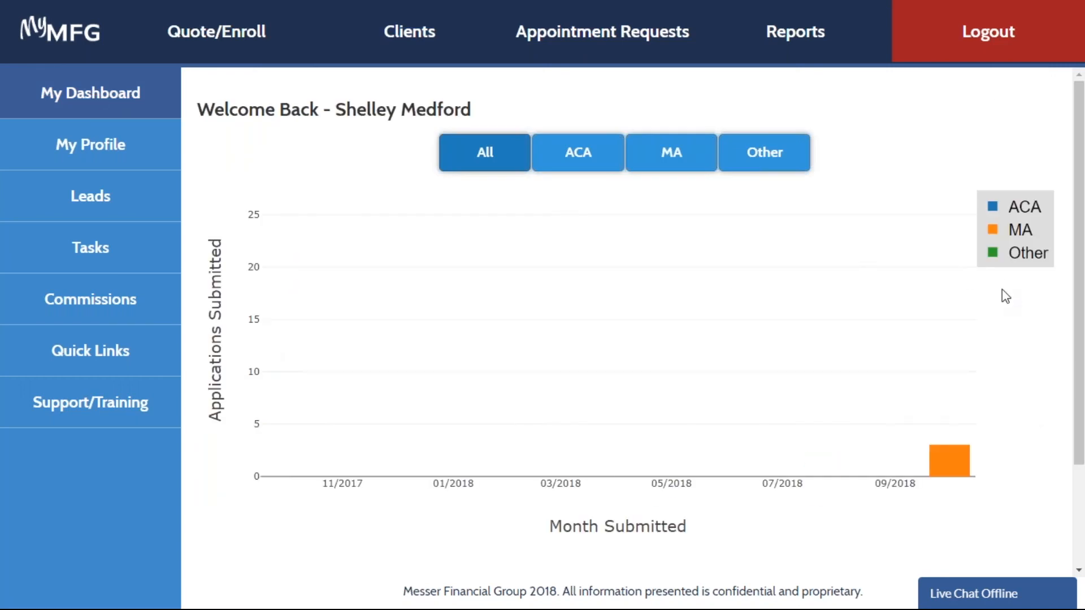
mouse_move(951, 467)
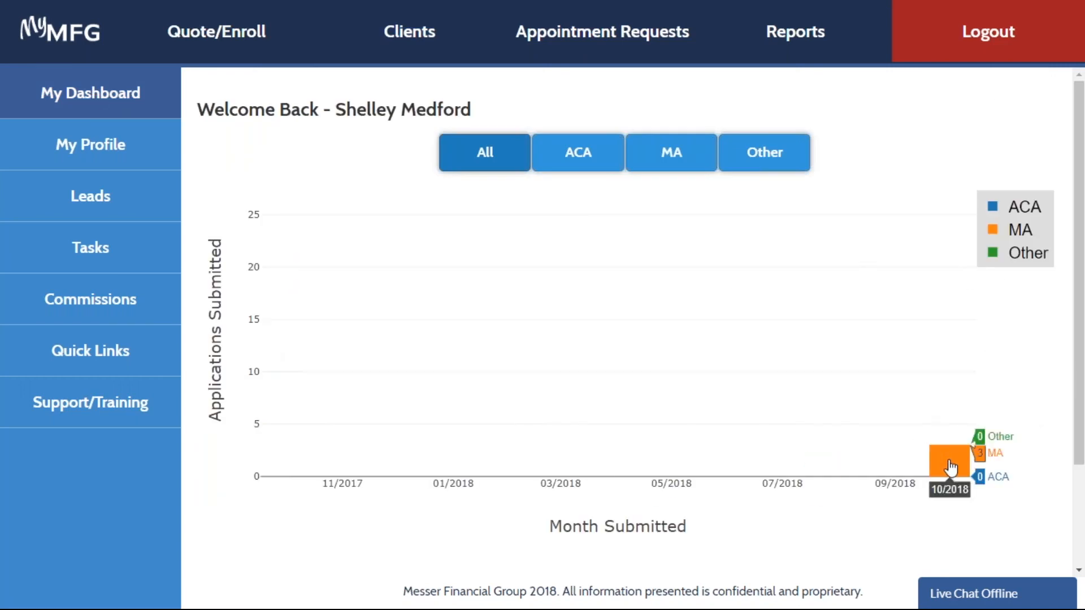
left_click_drag(1078, 425, 1075, 485)
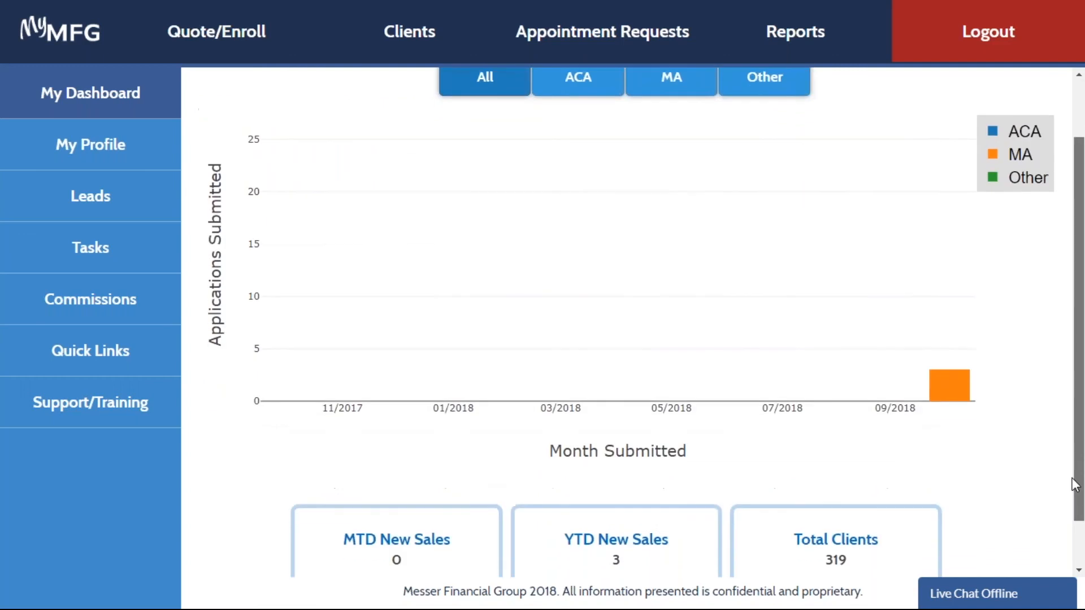
scroll(1075, 484, "down", 1)
mouse_move(952, 363)
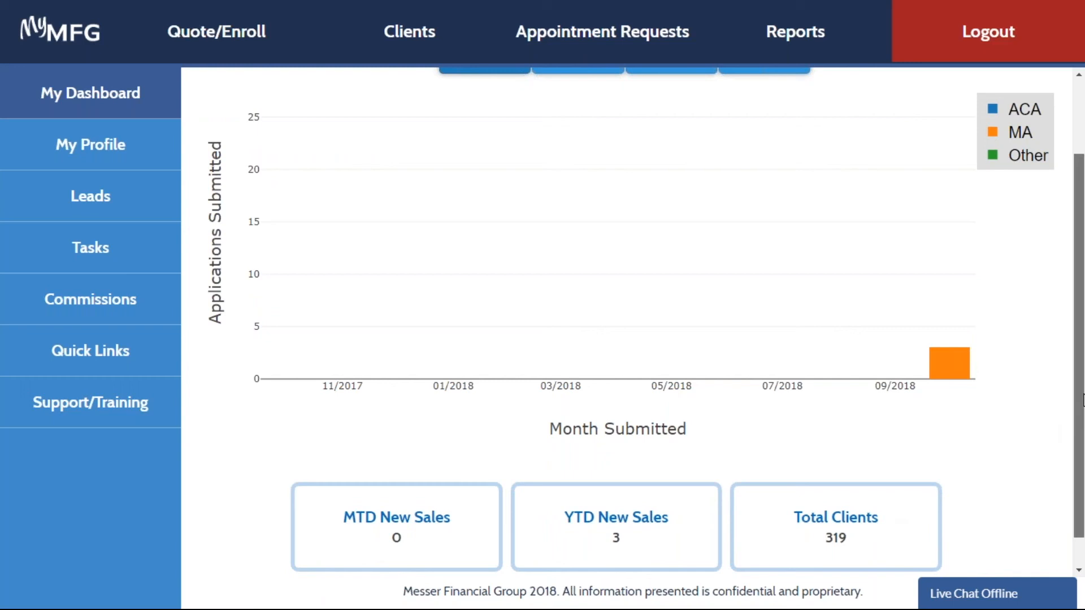
left_click_drag(1082, 411, 1078, 286)
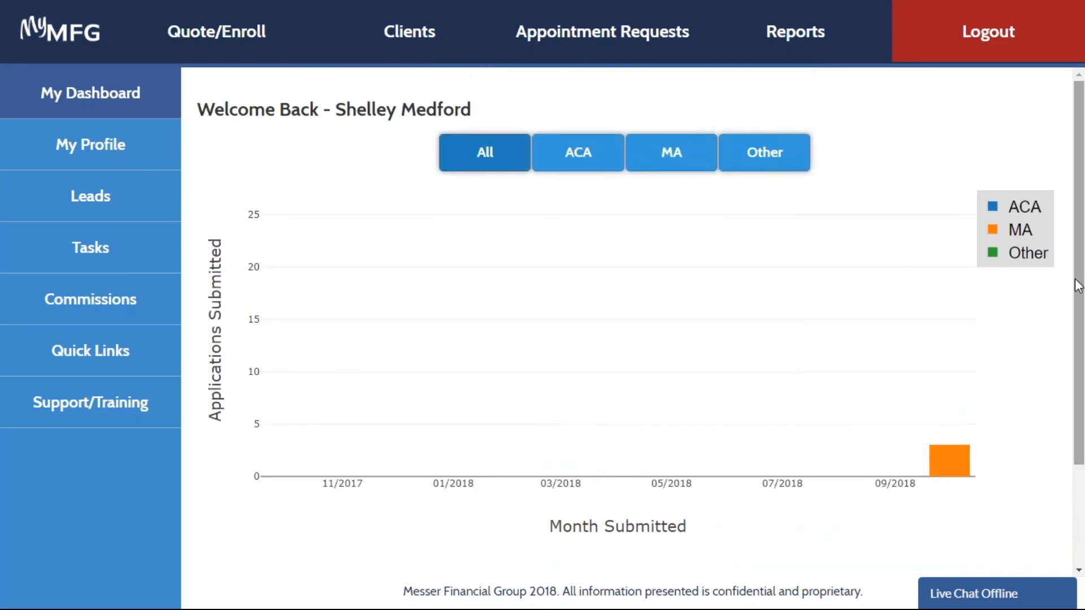